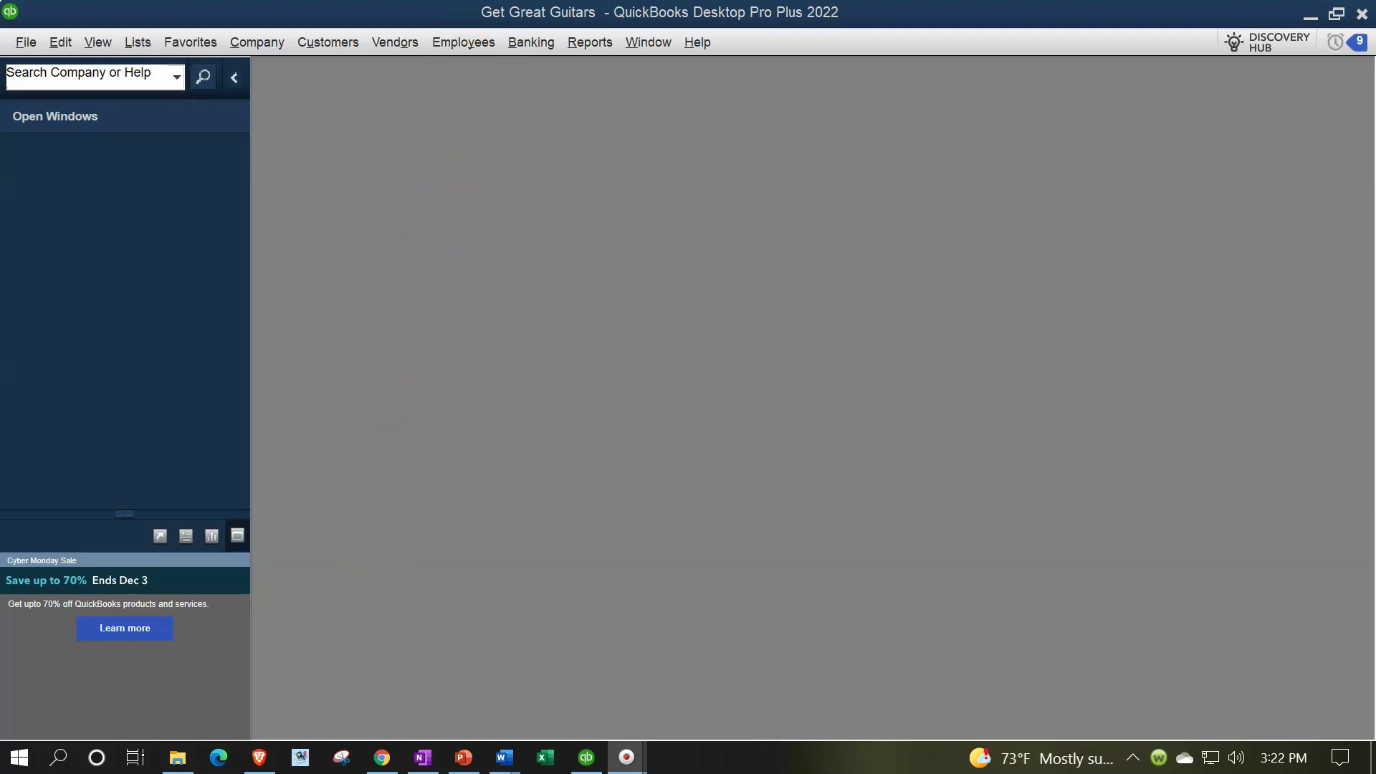
Open the company's Home Page.
click(99, 42)
click(109, 68)
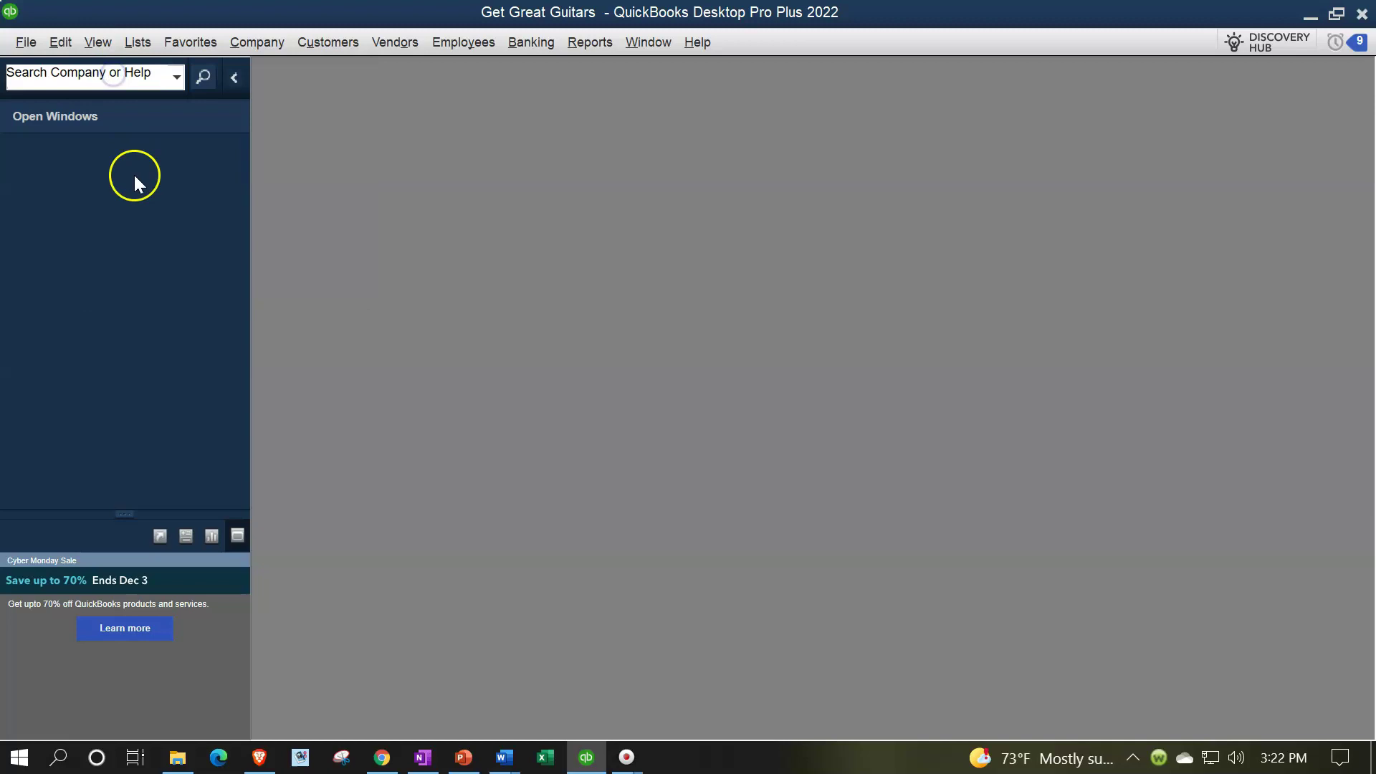
click(246, 50)
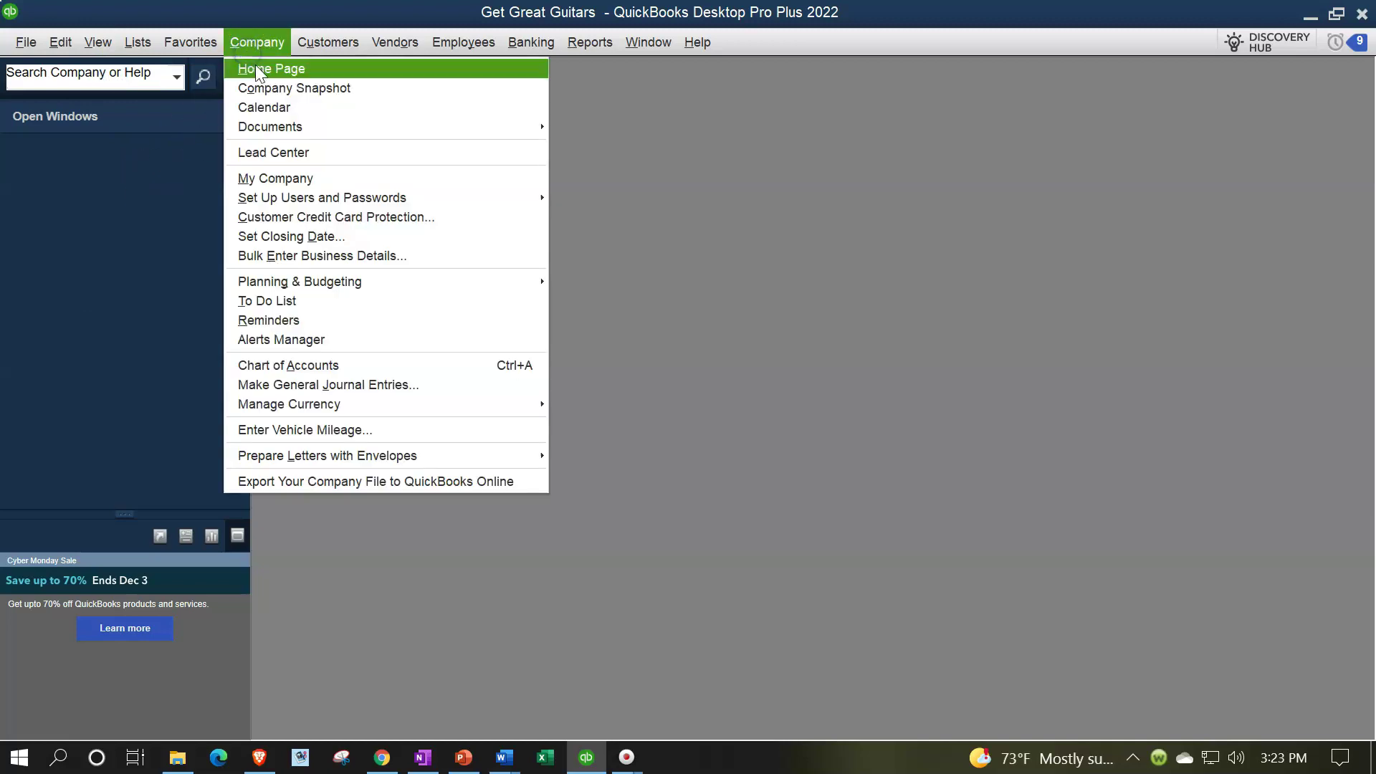
click(256, 65)
click(1329, 79)
Open the standard Balance Sheet report from the company and financial reports.
click(595, 42)
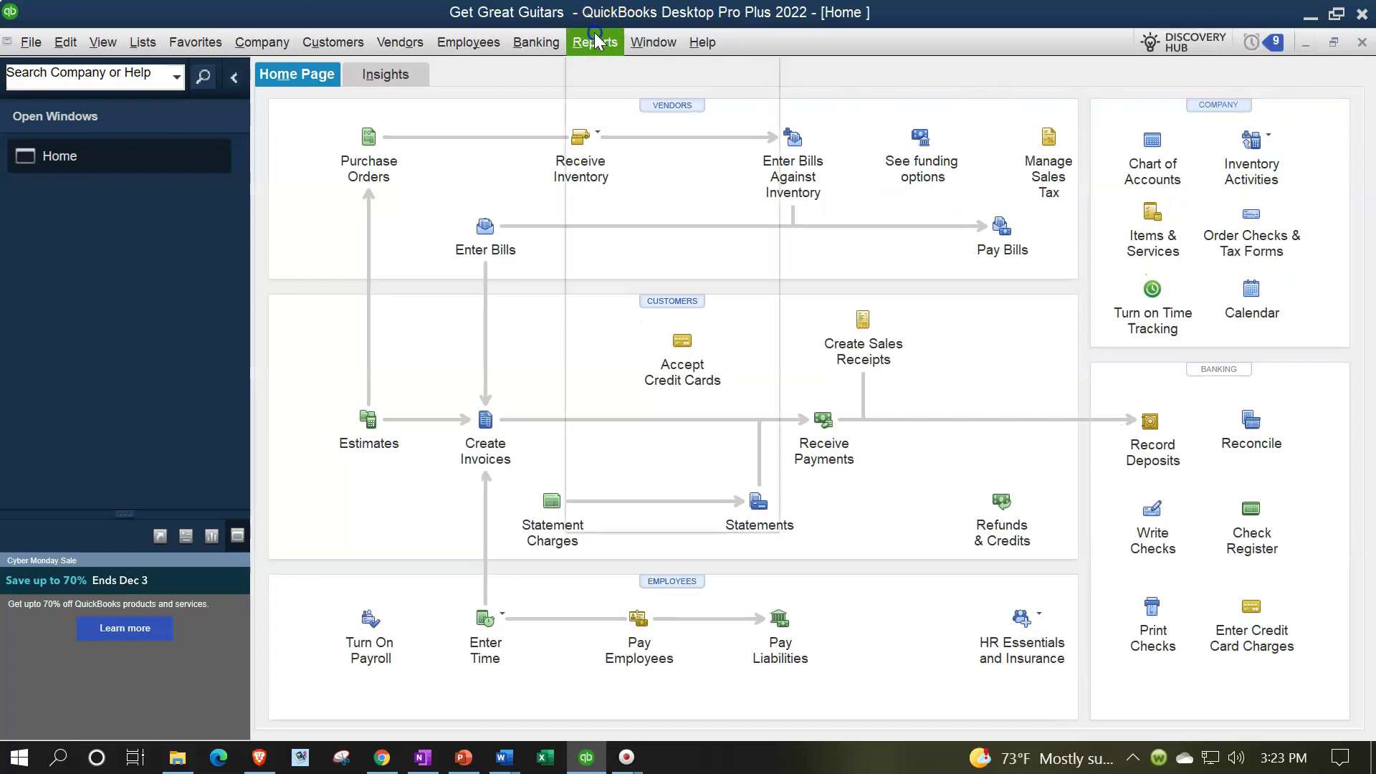
mouse_move(717, 191)
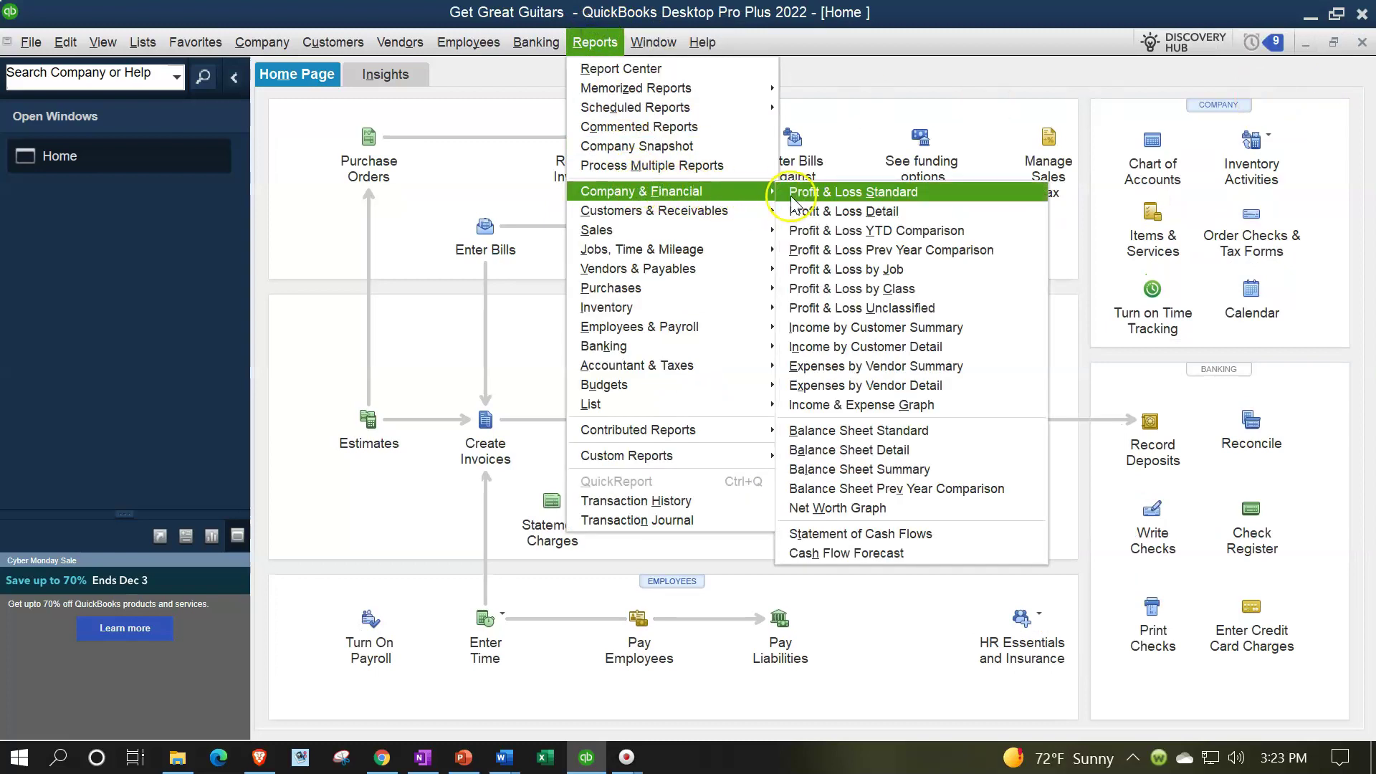
click(843, 430)
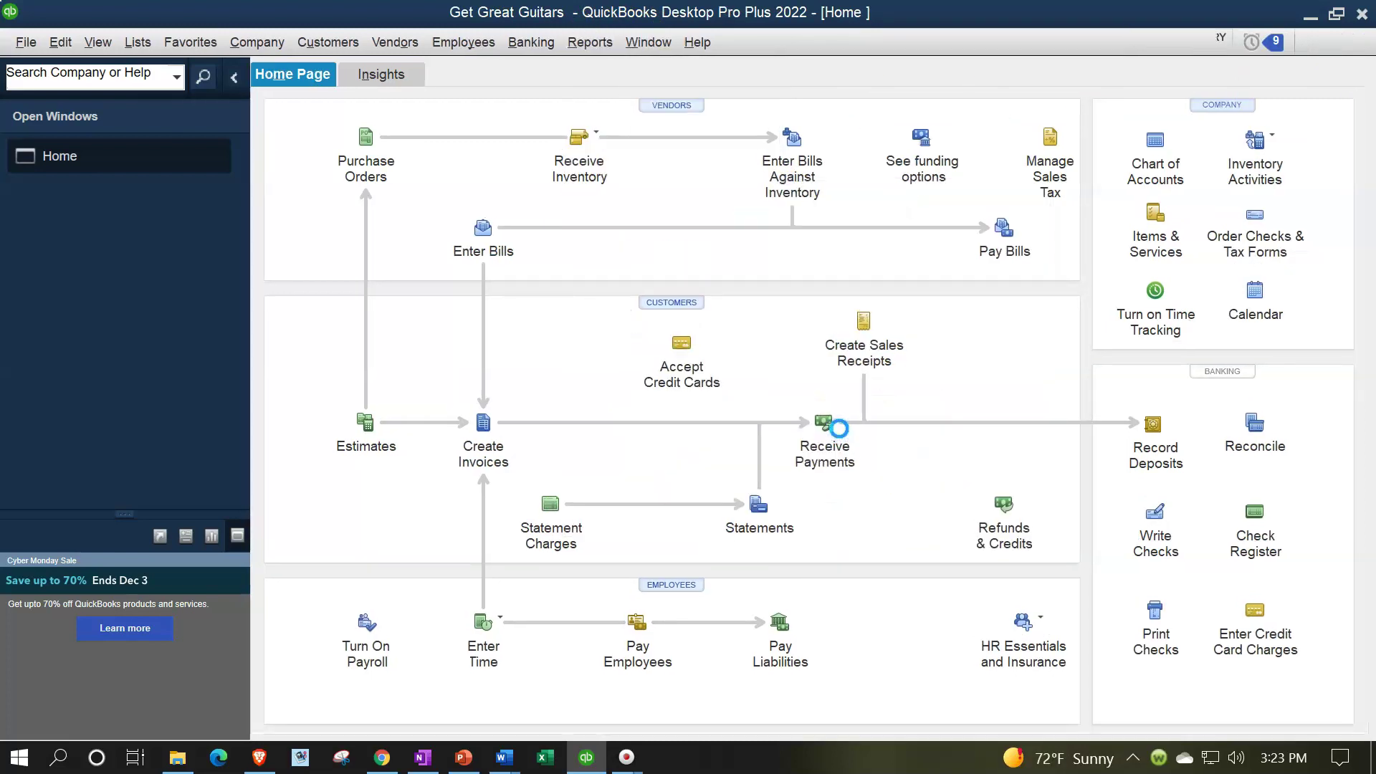
Customize the Balance Sheet with a custom date range from 01/01/2022 to 02/28/2022.
click(345, 70)
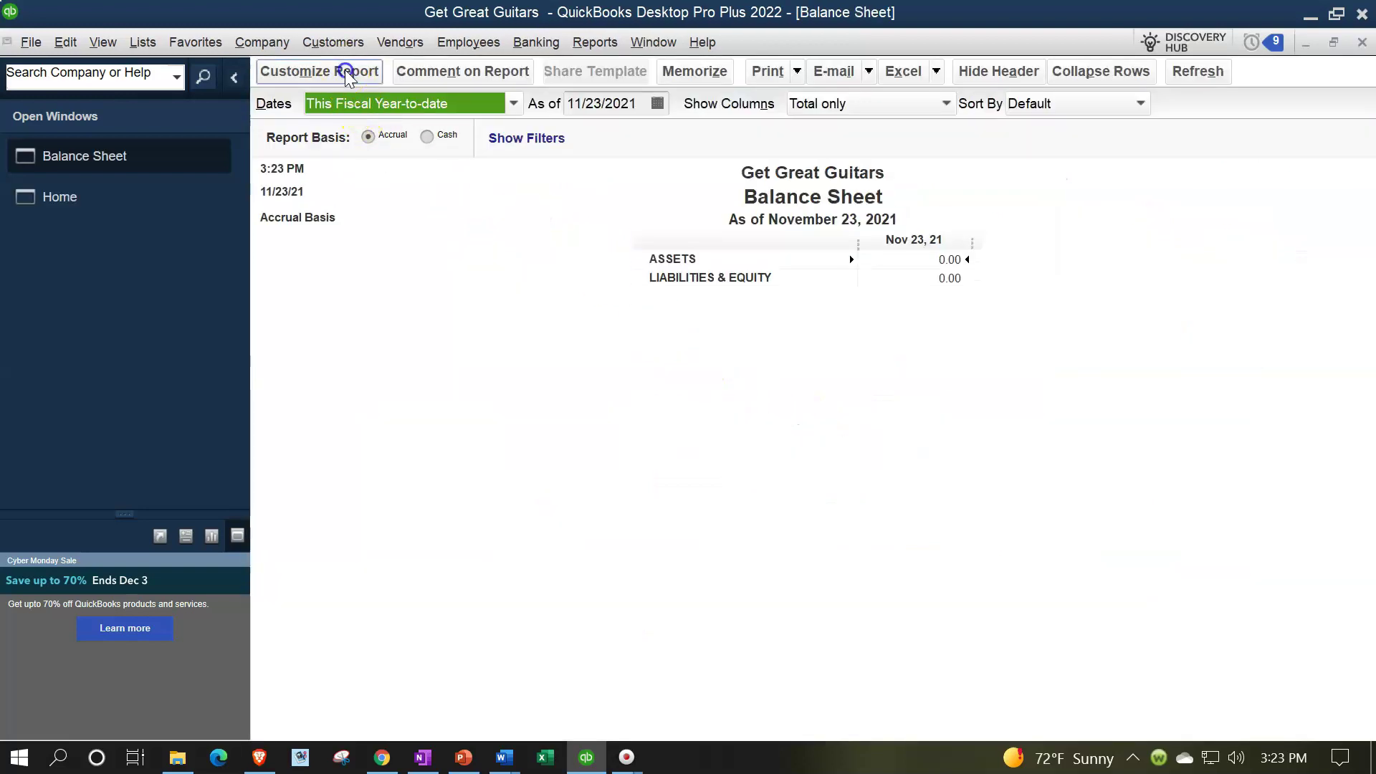
text(010122)
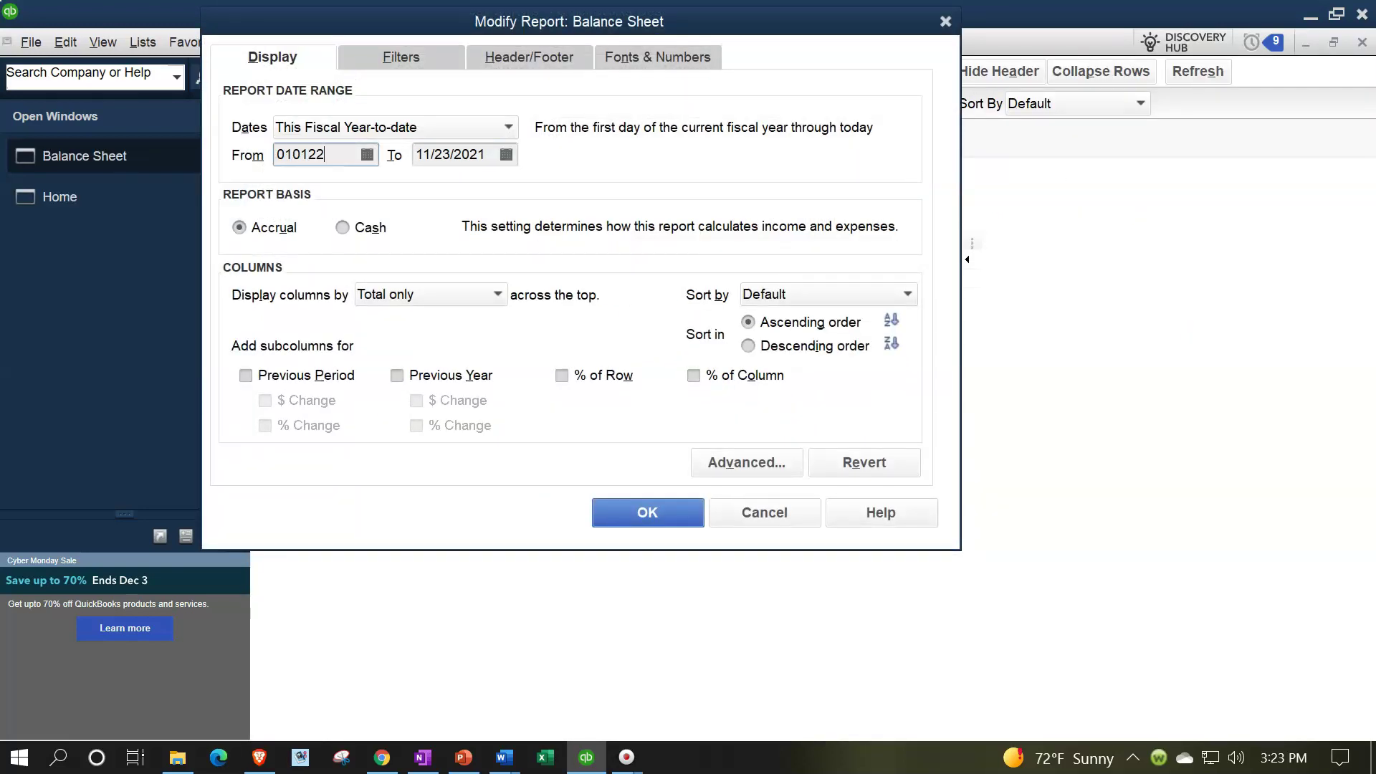
key(Tab)
text(02/28/202)
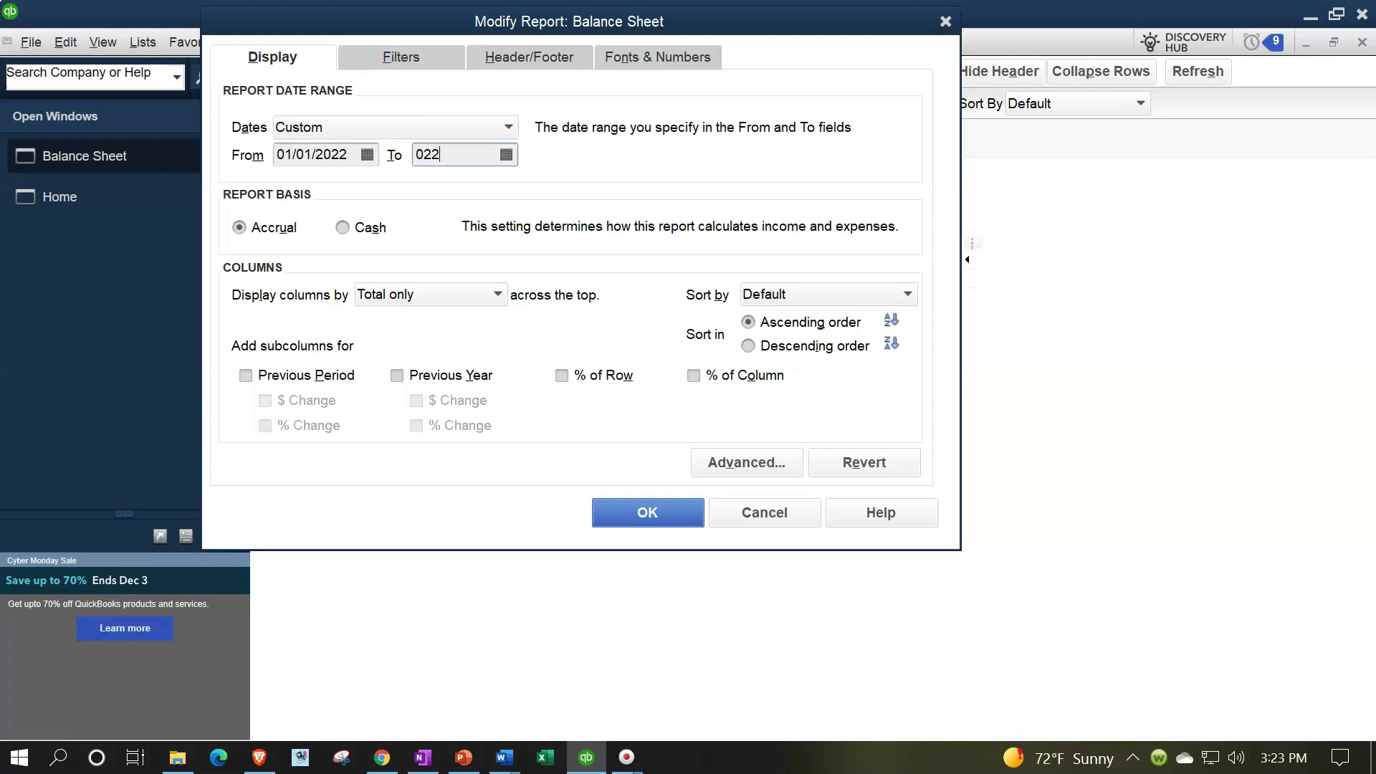
key(Tab)
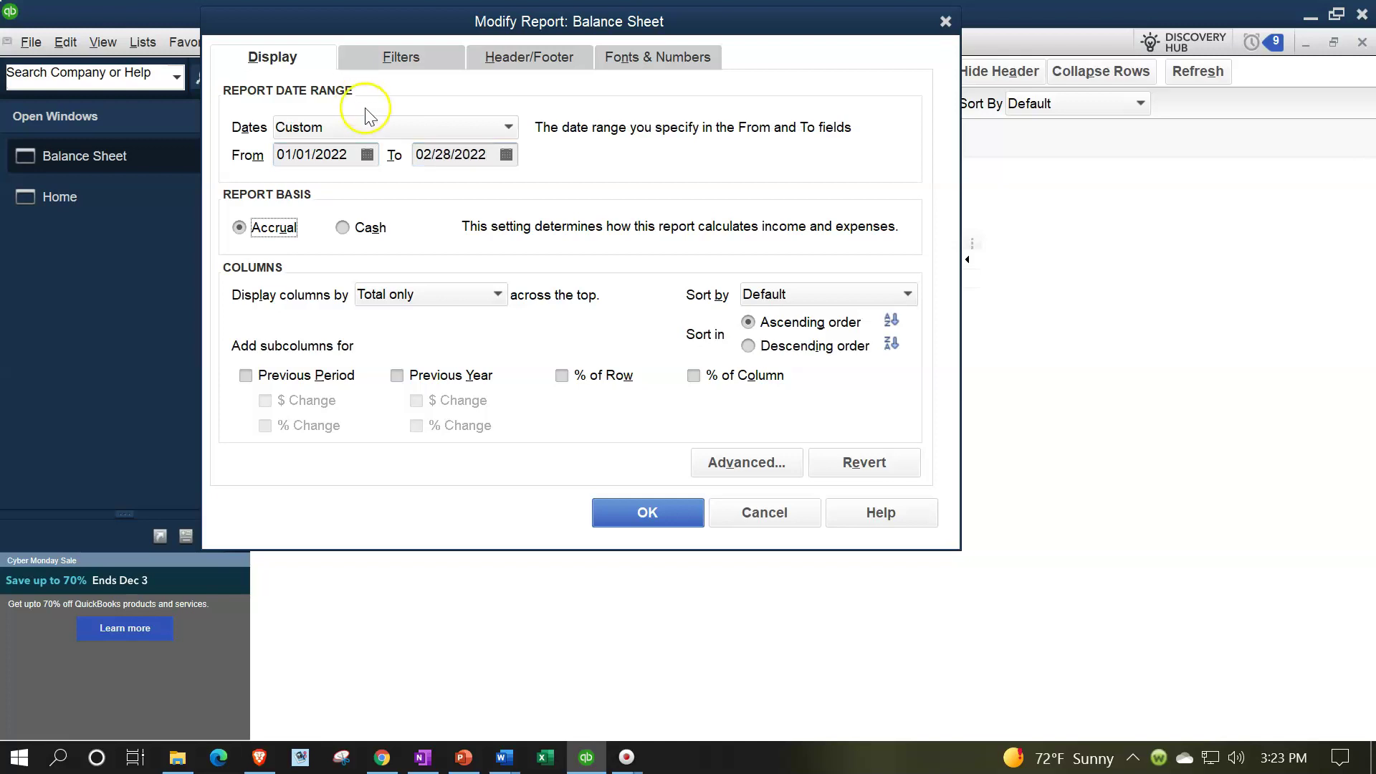
Set the Balance Sheet's column label font to size 14, change all related fonts too, and apply the customization.
click(654, 58)
click(538, 331)
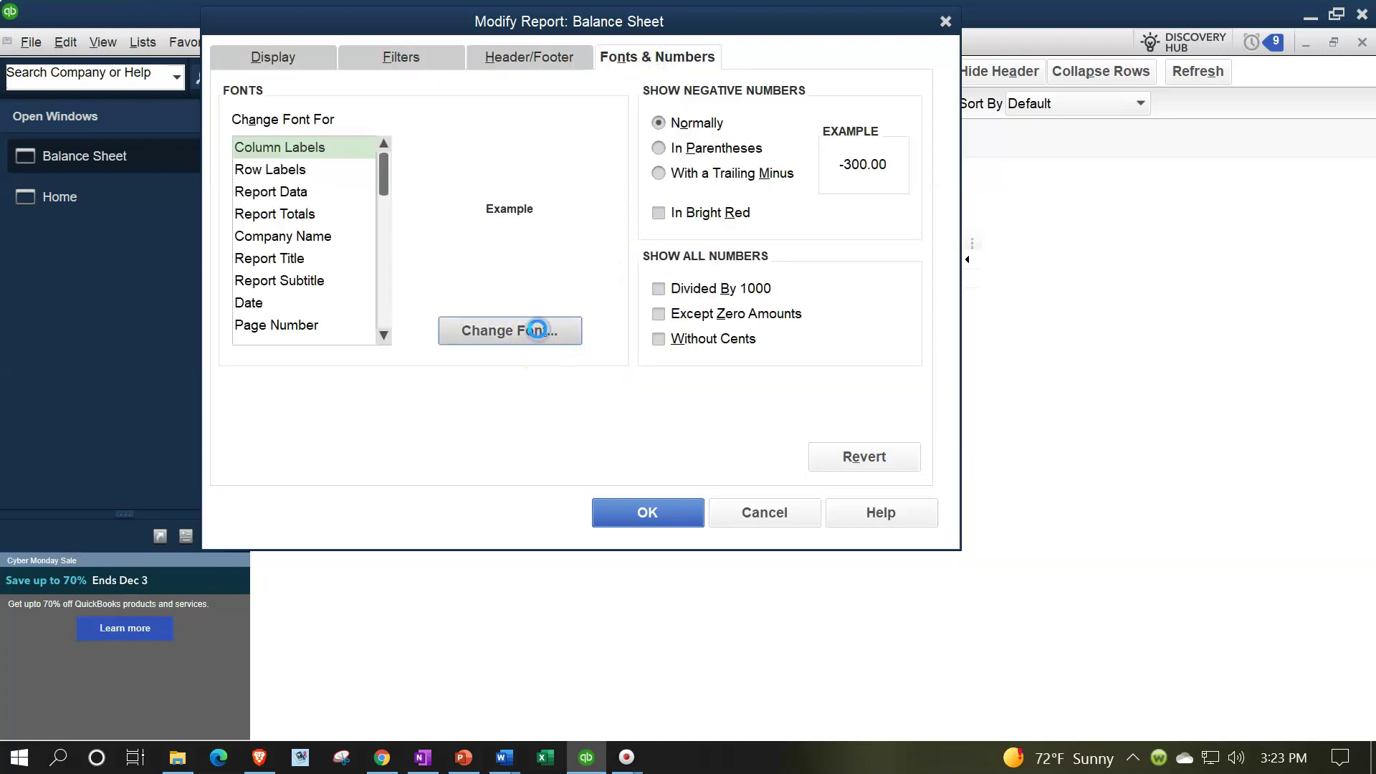
scroll(531, 265, down, 2)
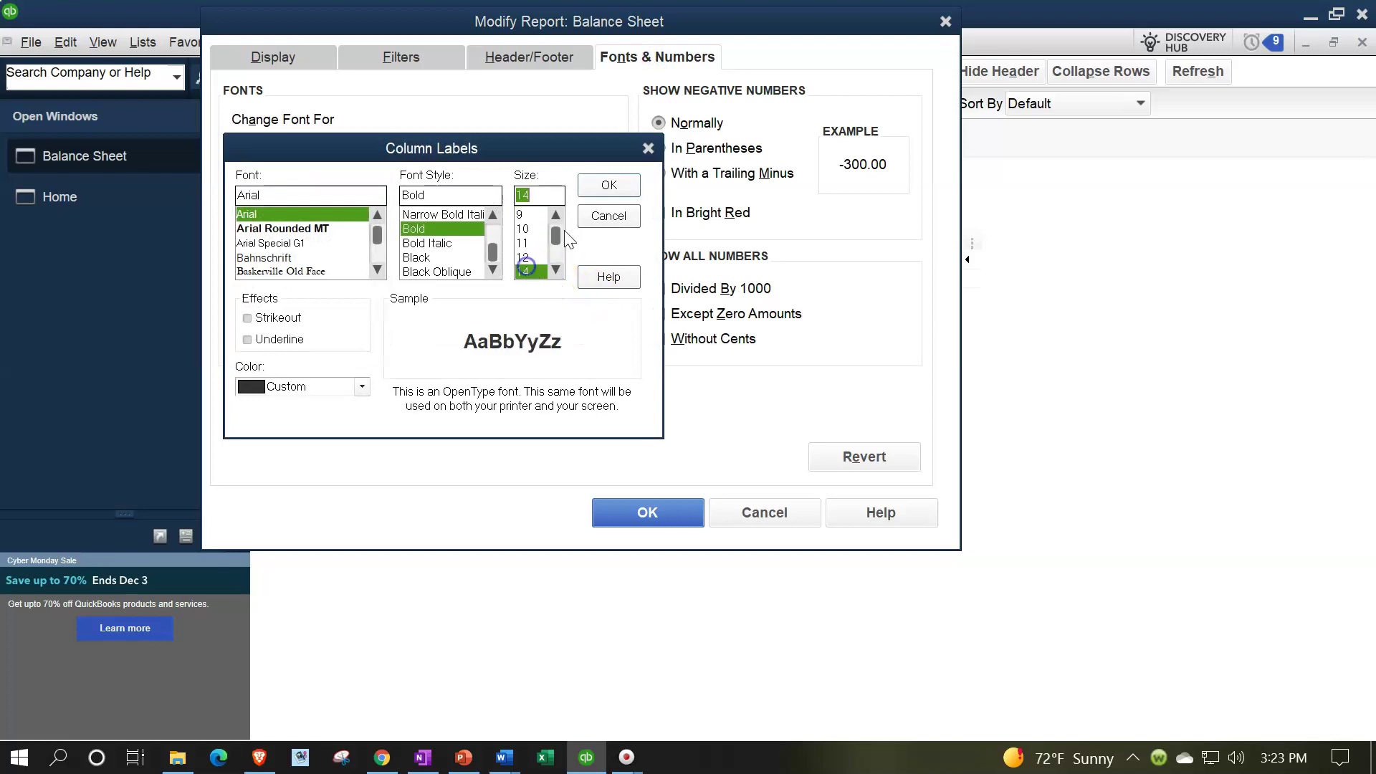
click(610, 185)
click(598, 239)
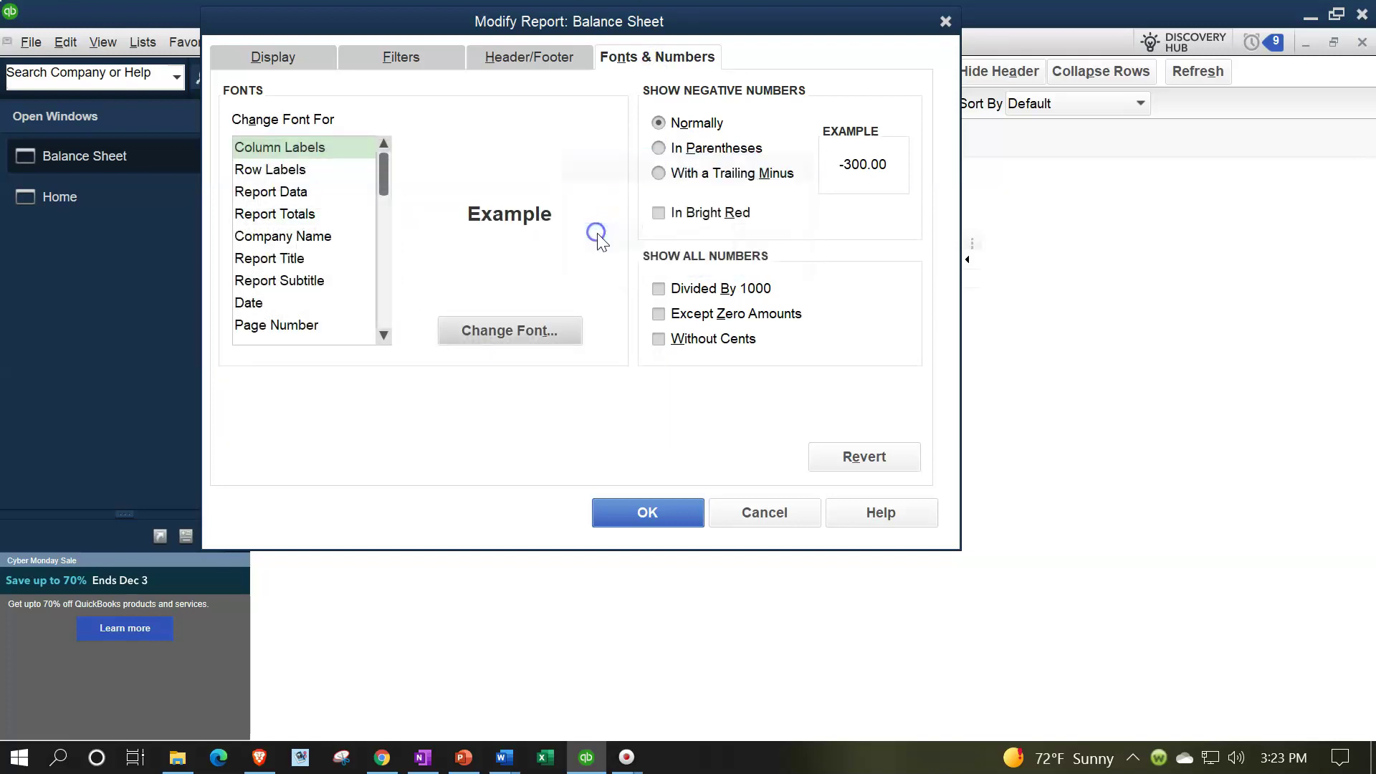
click(656, 512)
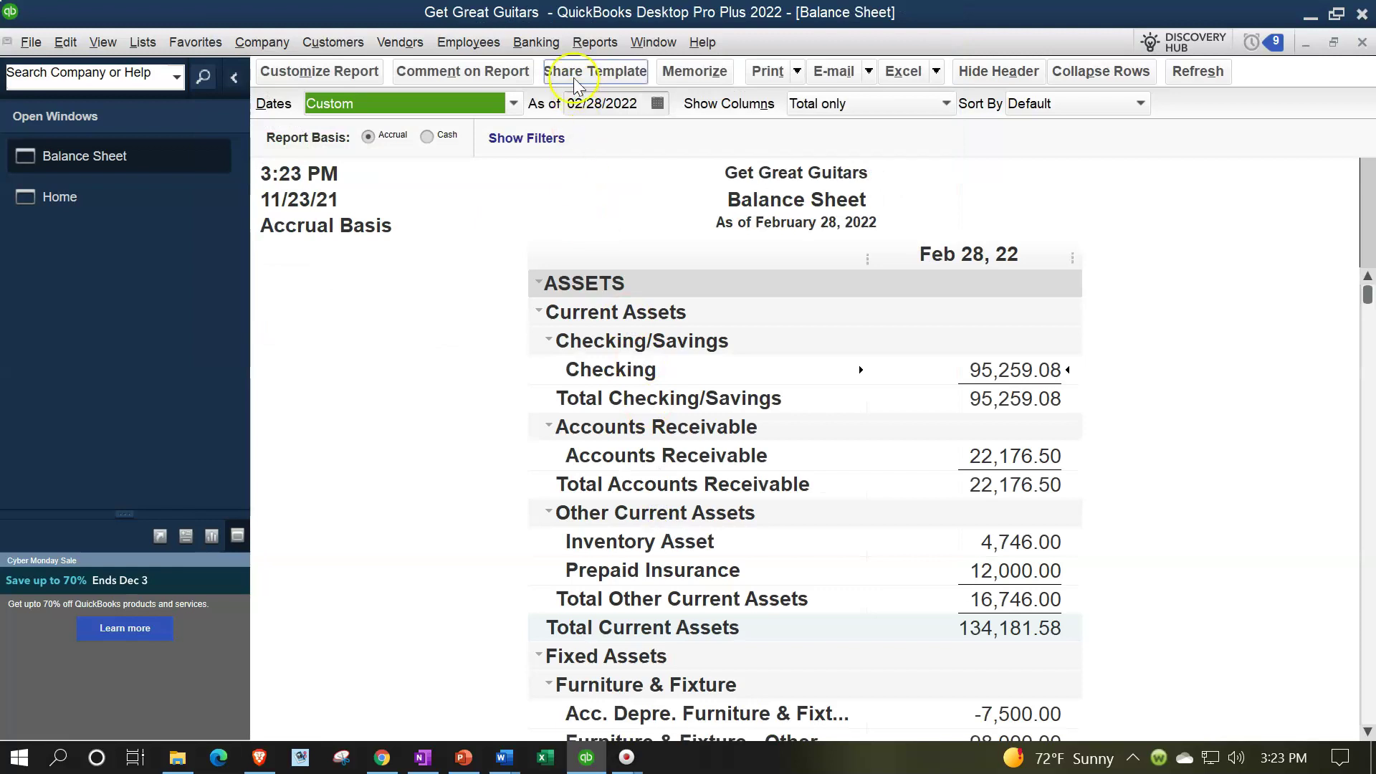
Open the standard Profit & Loss report from the company and financial reports.
click(595, 43)
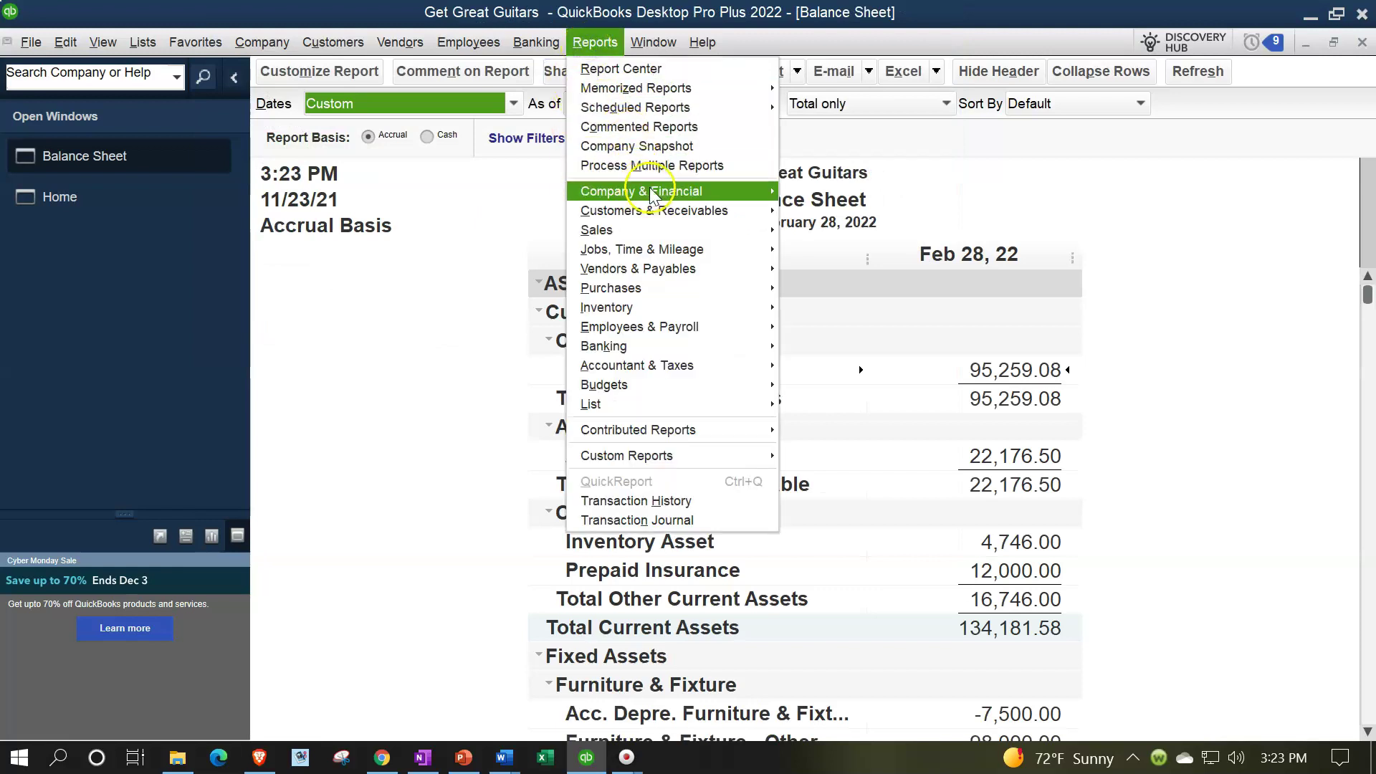
mouse_move(642, 191)
click(826, 204)
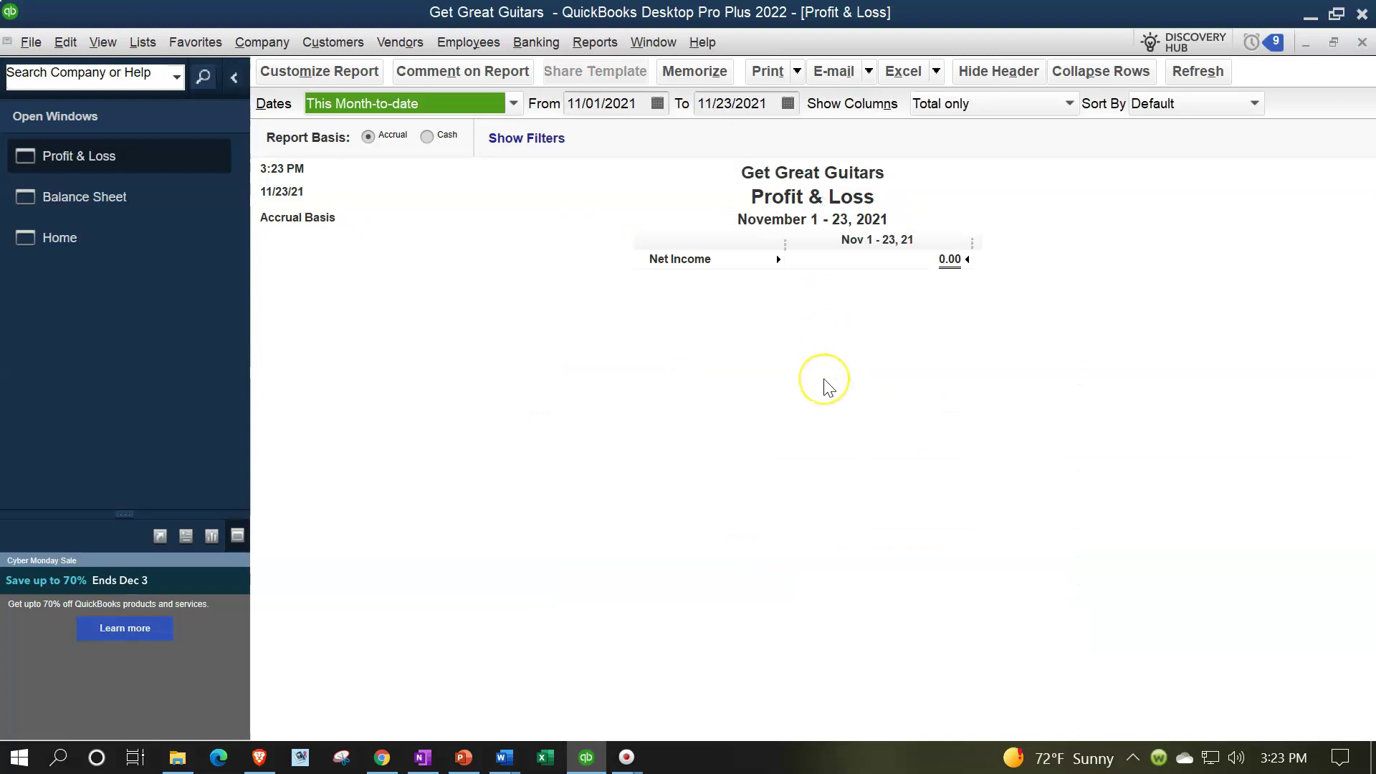
Set the Profit & Loss report's date range from 01/01/2022 to 02/28/2022.
key(Tab)
text(01/01/2022)
key(Tab)
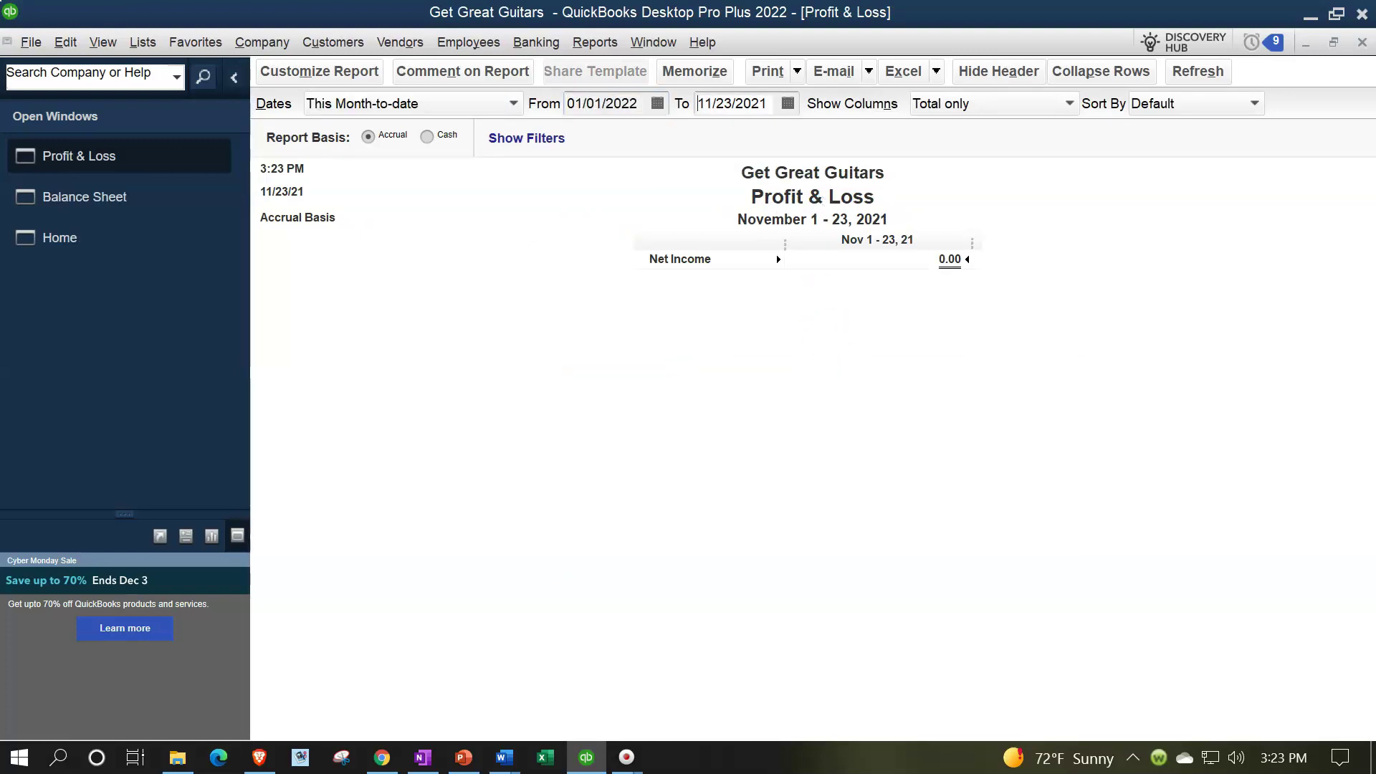
text(02/28/2)
text(022)
key(Tab)
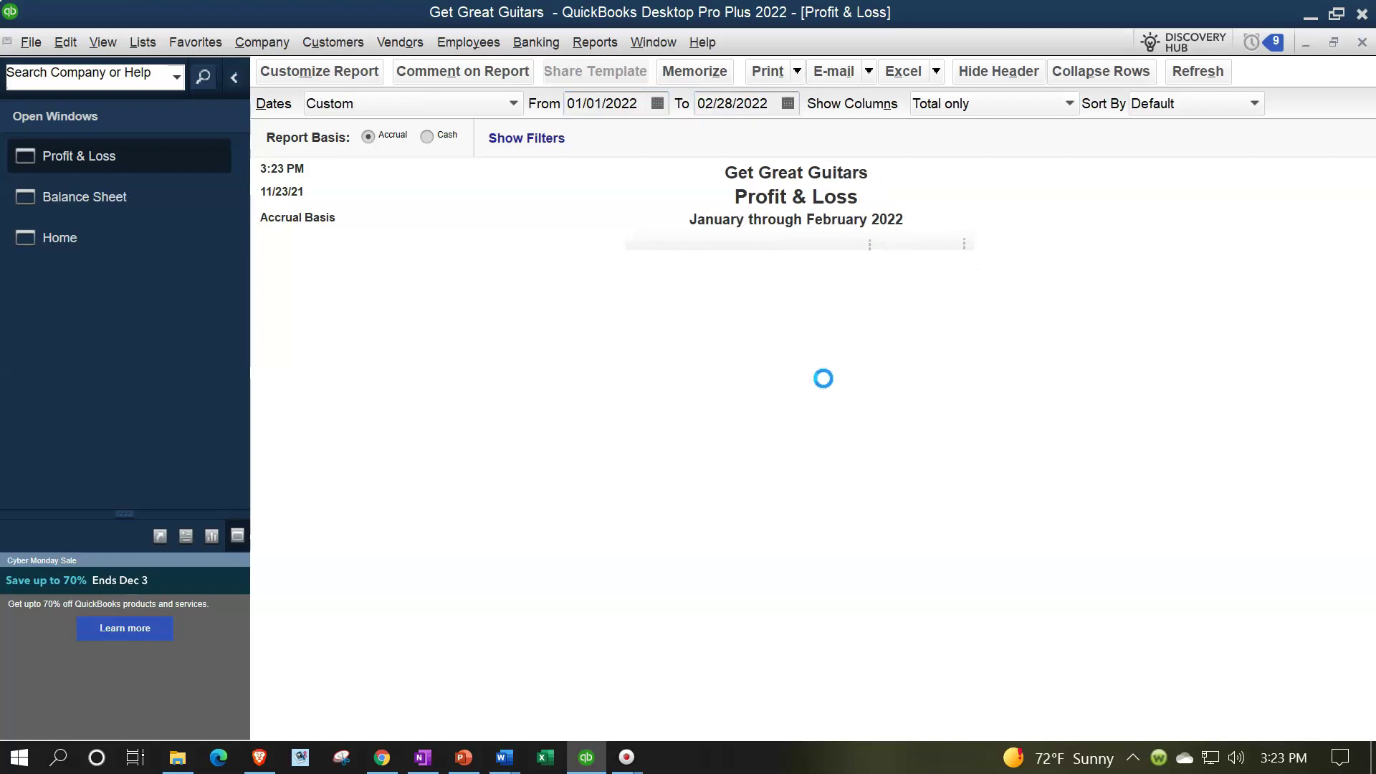
Customize the Profit & Loss report with size 14 column labels and apply the change to all related fonts.
click(358, 75)
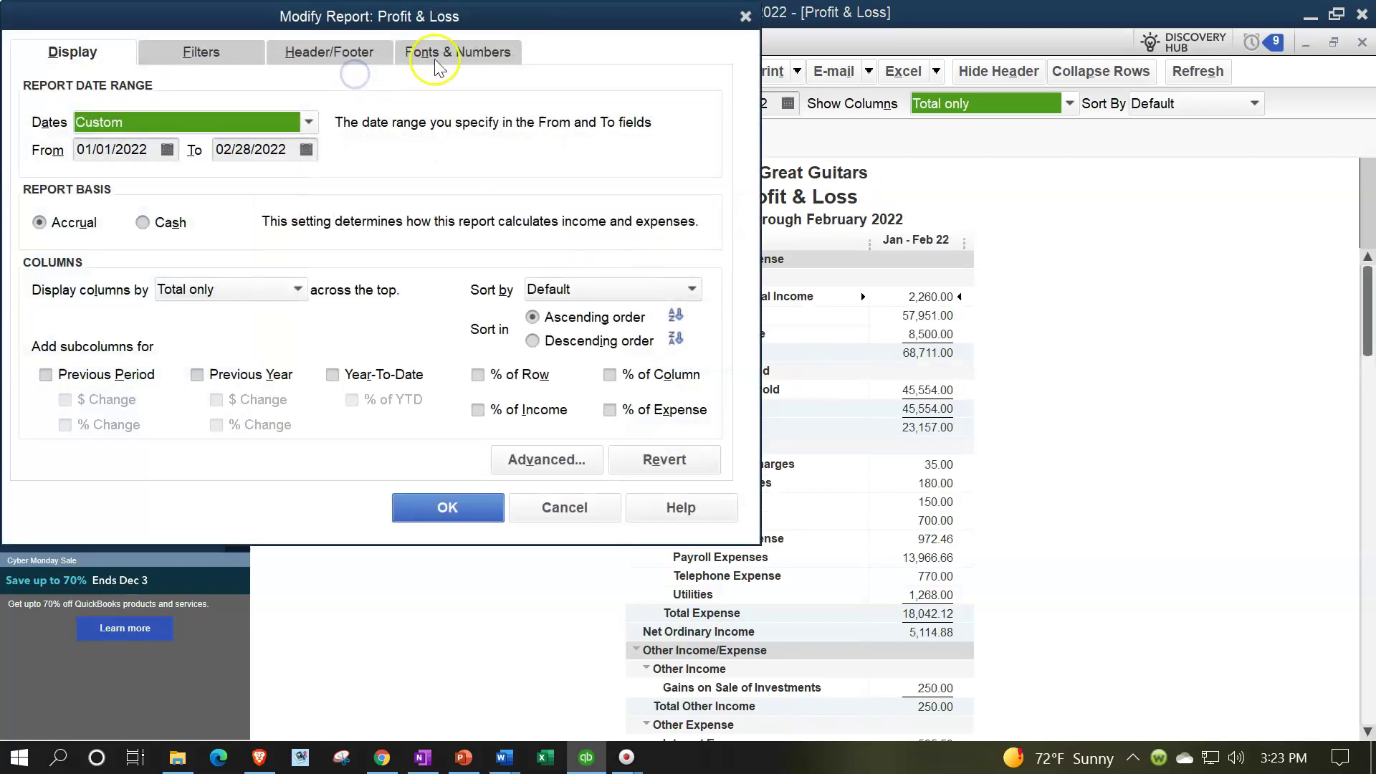
click(453, 52)
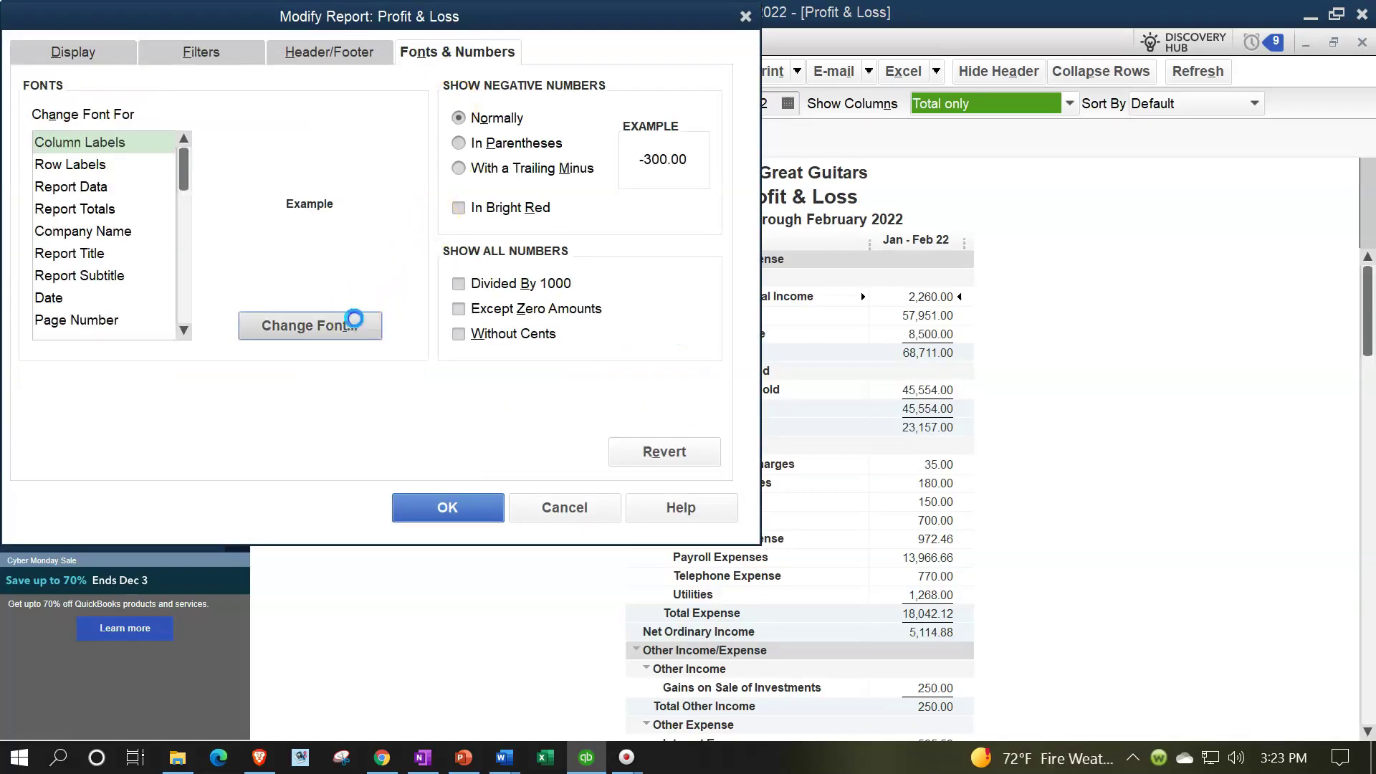
click(354, 318)
click(356, 266)
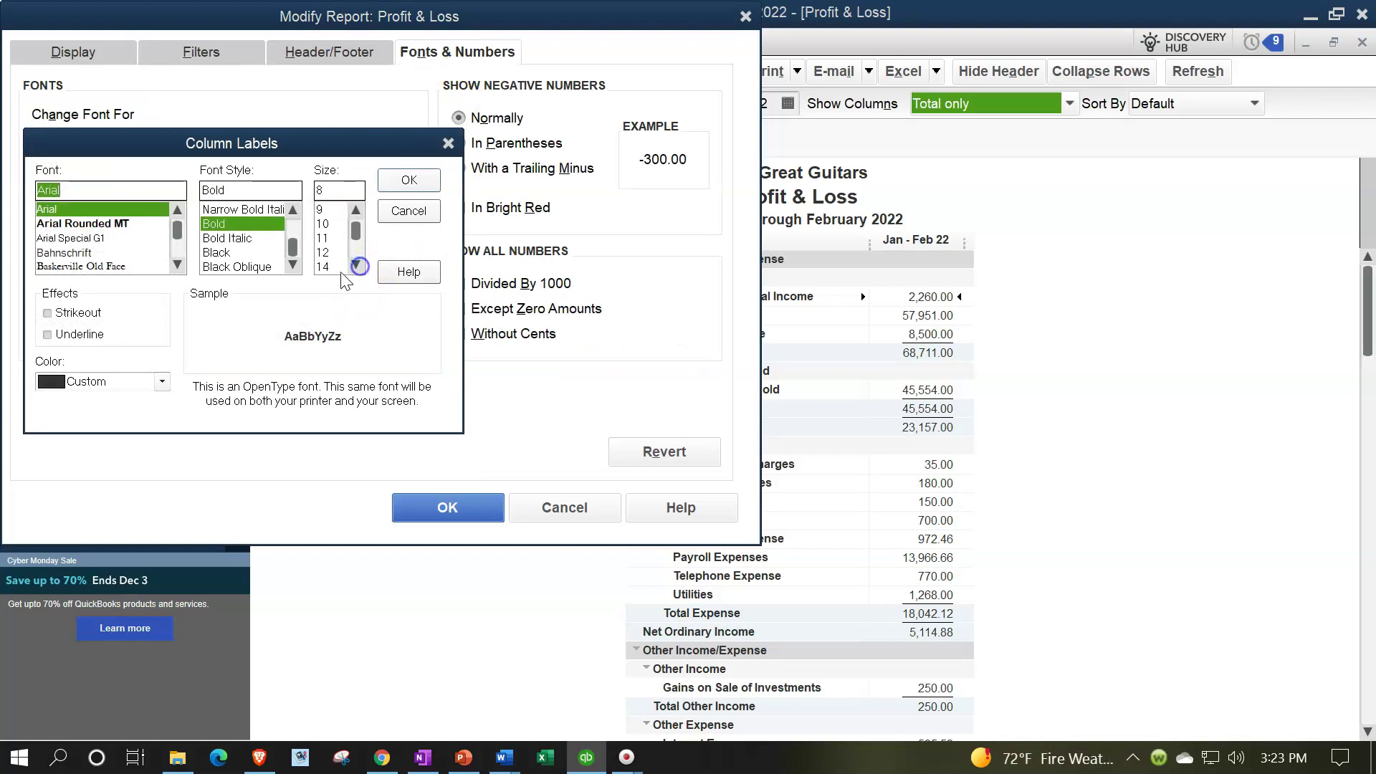
click(326, 267)
click(392, 183)
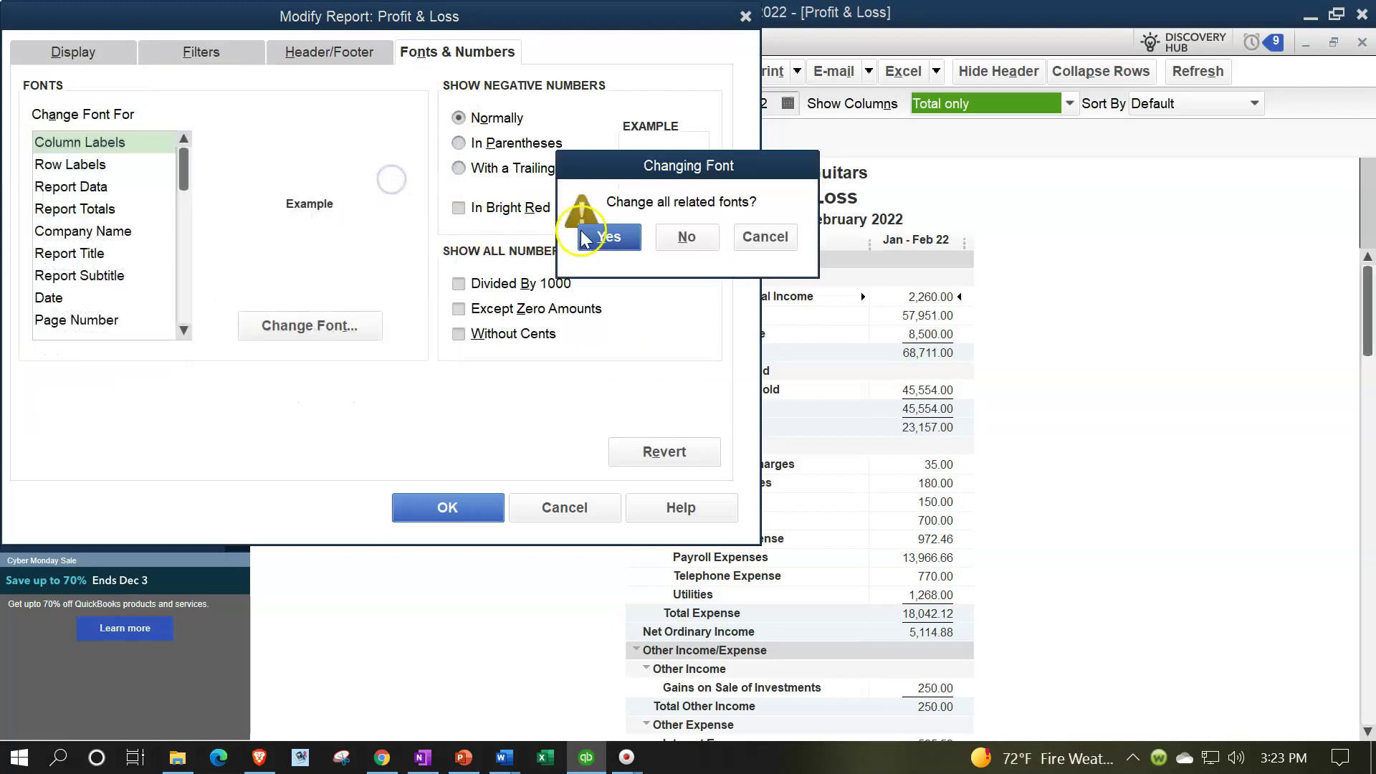
click(612, 236)
click(486, 515)
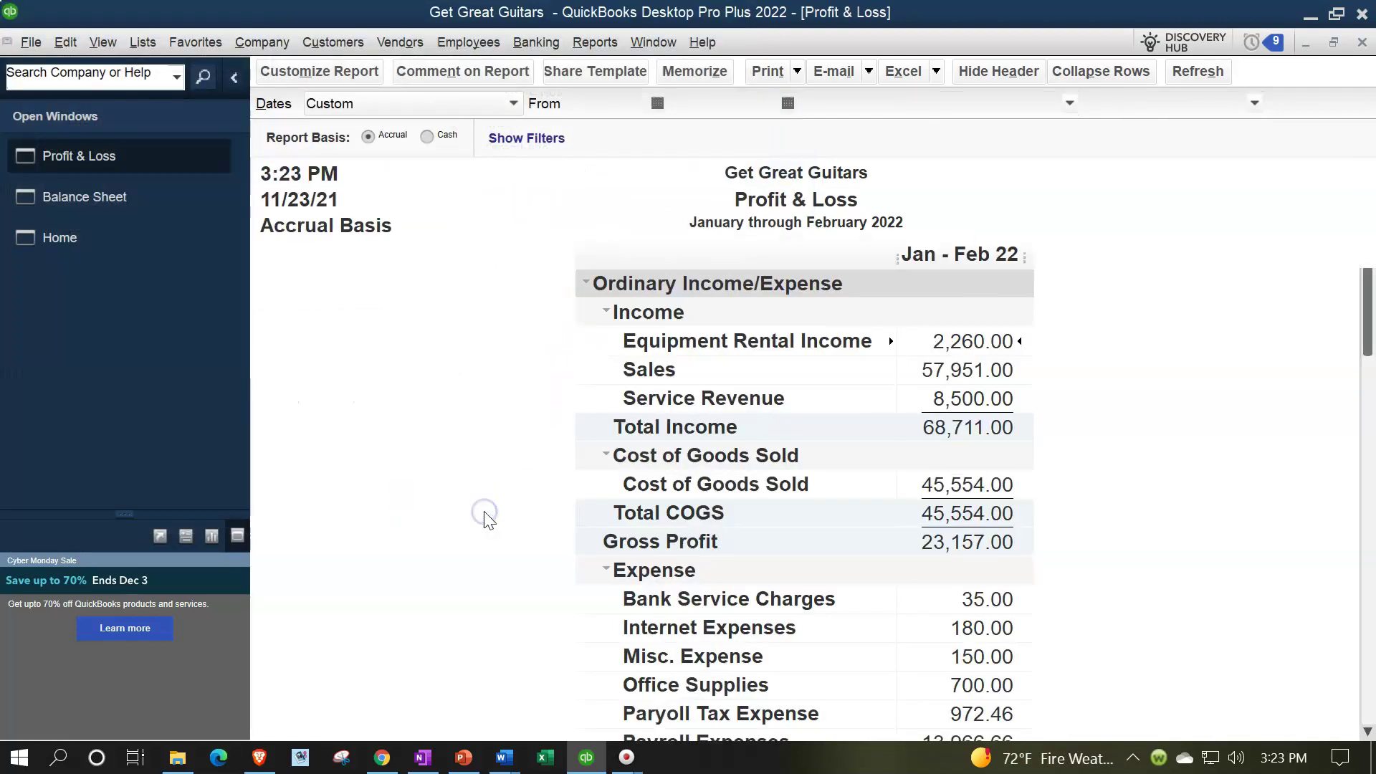
Open the Trial Balance report from the accountant and taxes reports.
click(593, 42)
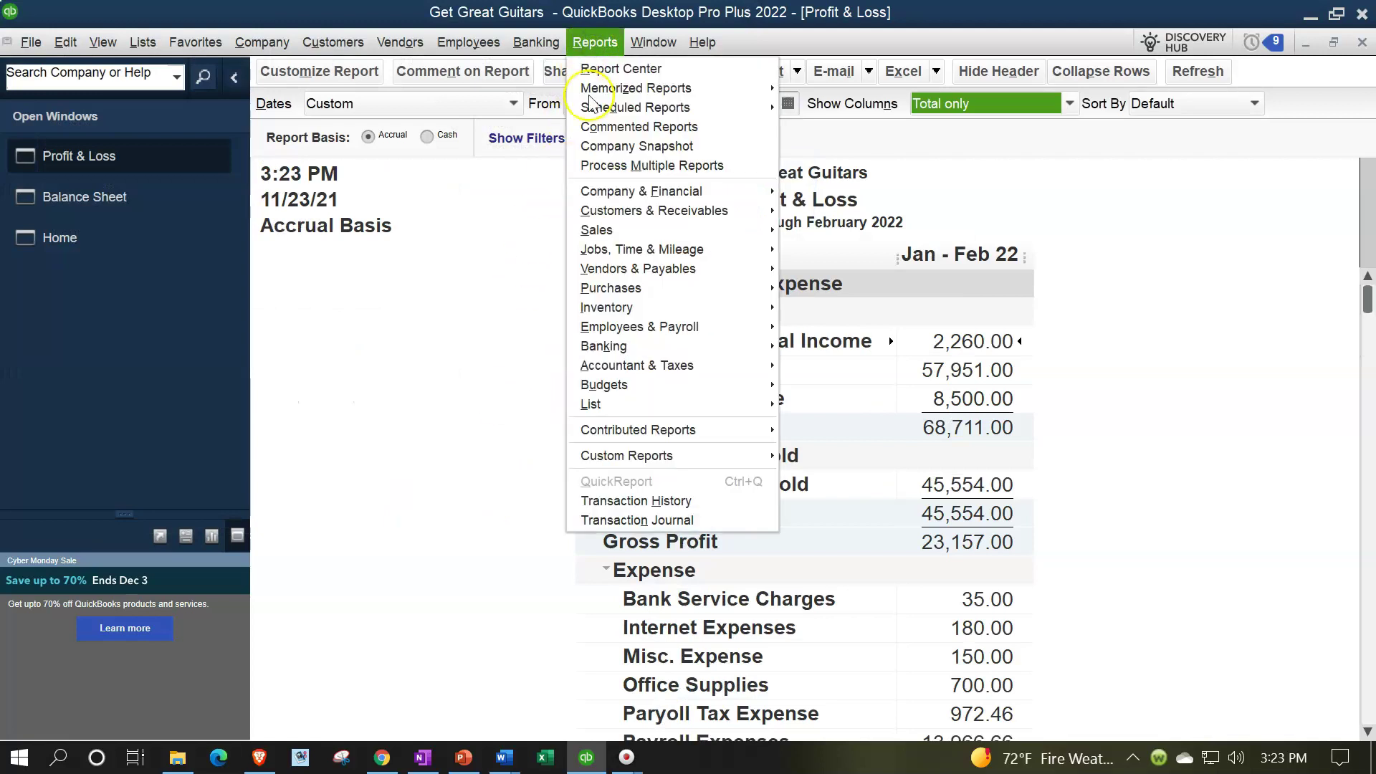
mouse_move(668, 370)
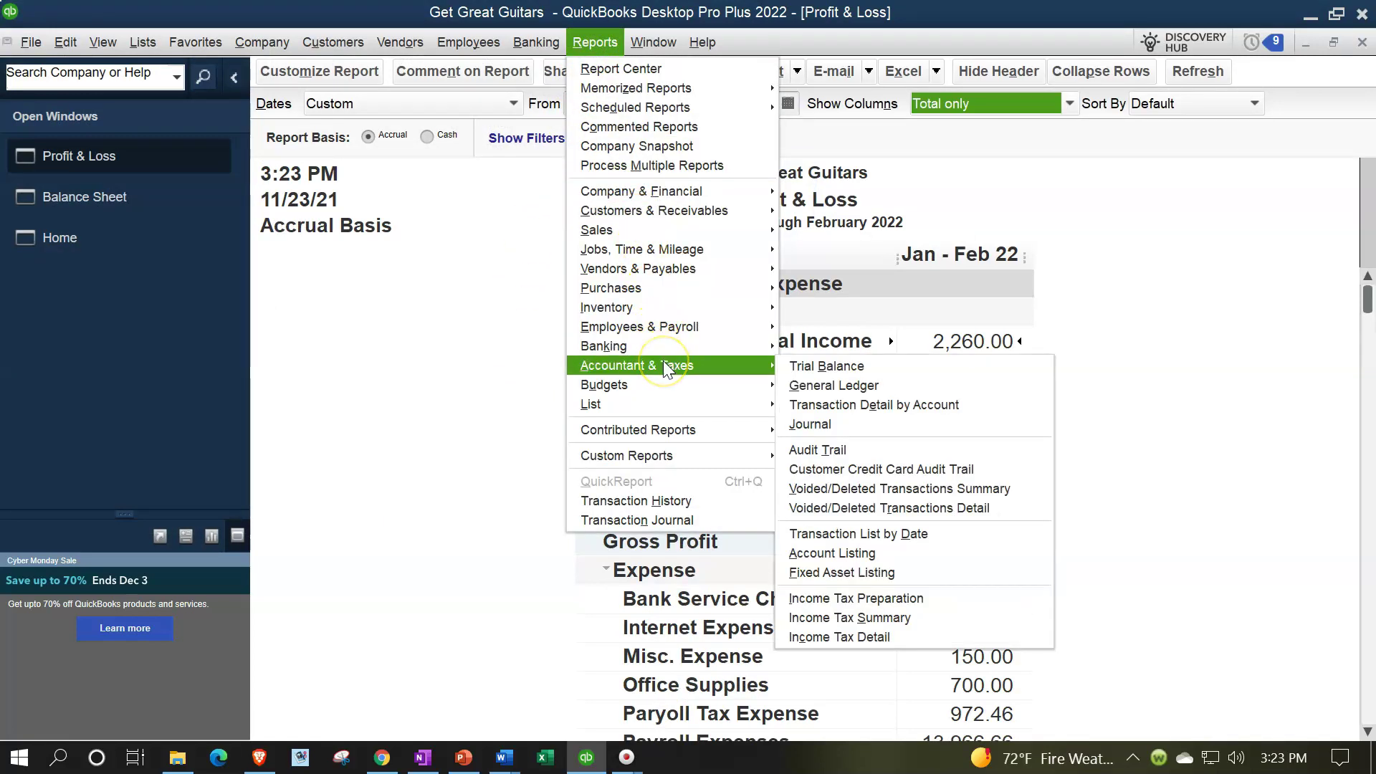
click(781, 363)
Set the Trial Balance's date range from 01/01/2022 to 02/28/2022.
key(Tab)
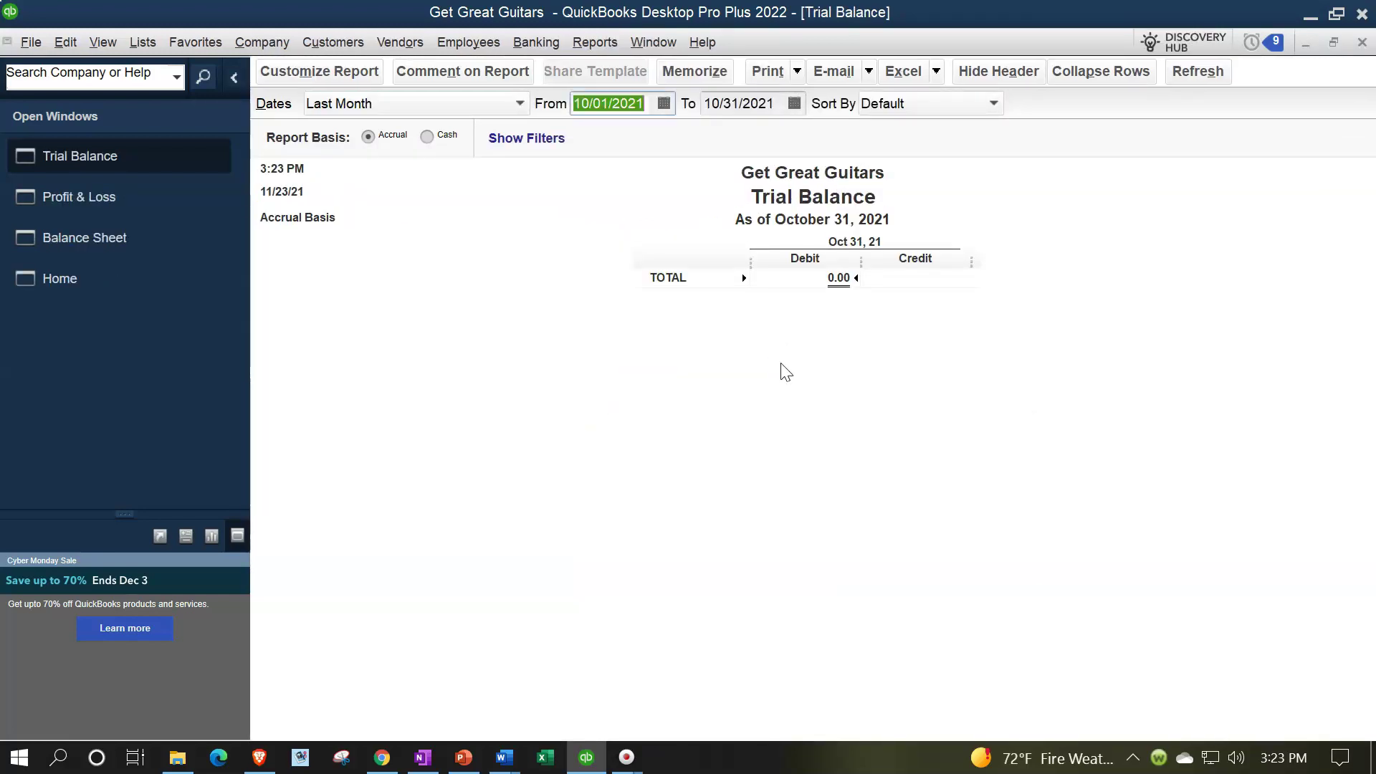
text(010122)
key(Tab)
text(022822)
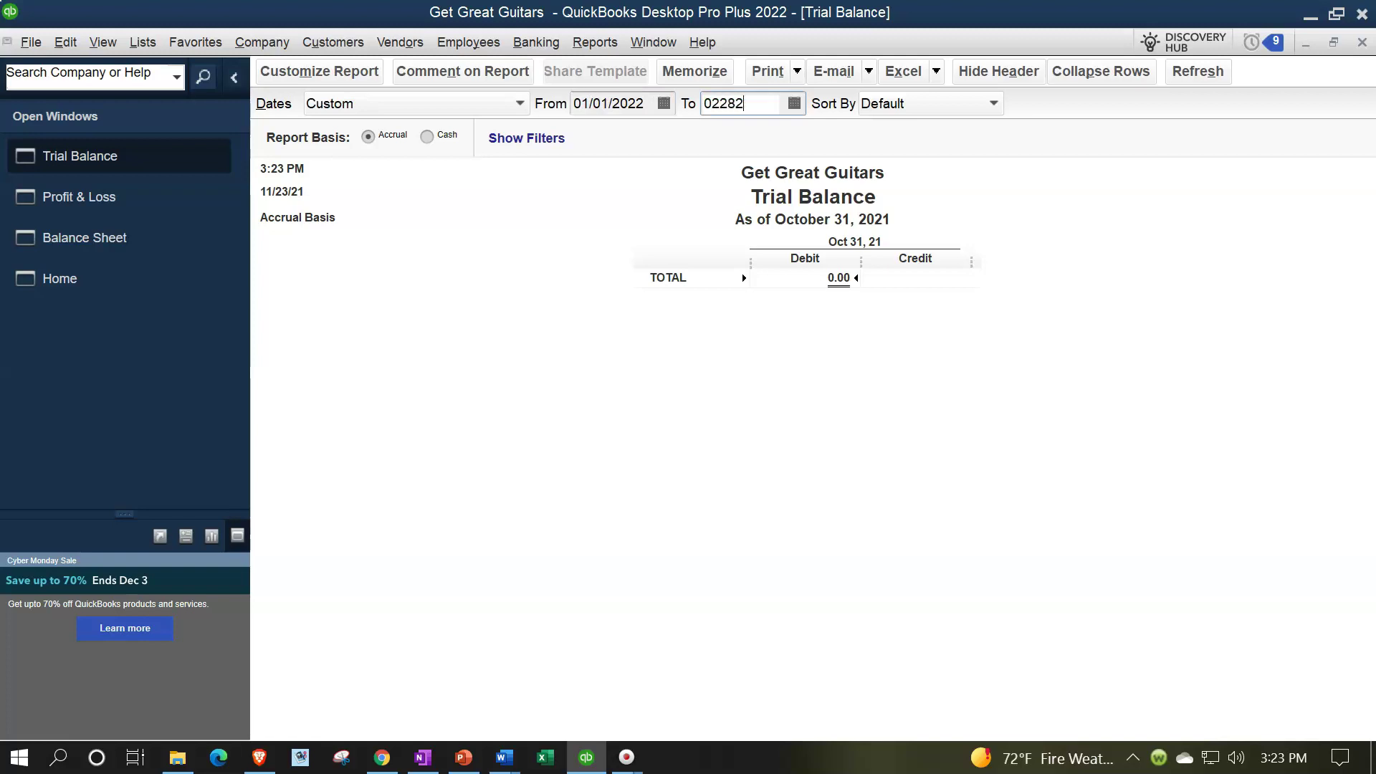
key(Tab)
Customize the Trial Balance with size 14 column labels, changing all related fonts as well.
click(362, 72)
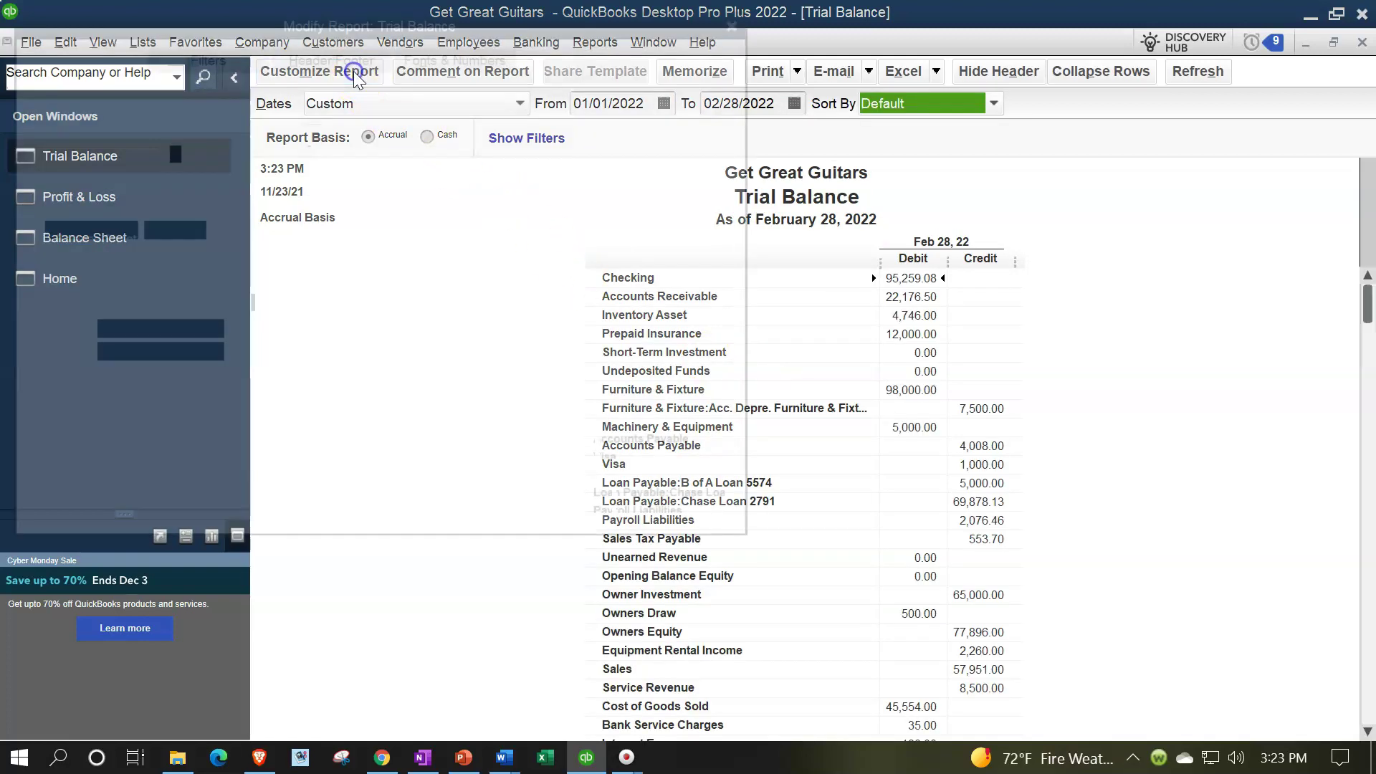
click(429, 52)
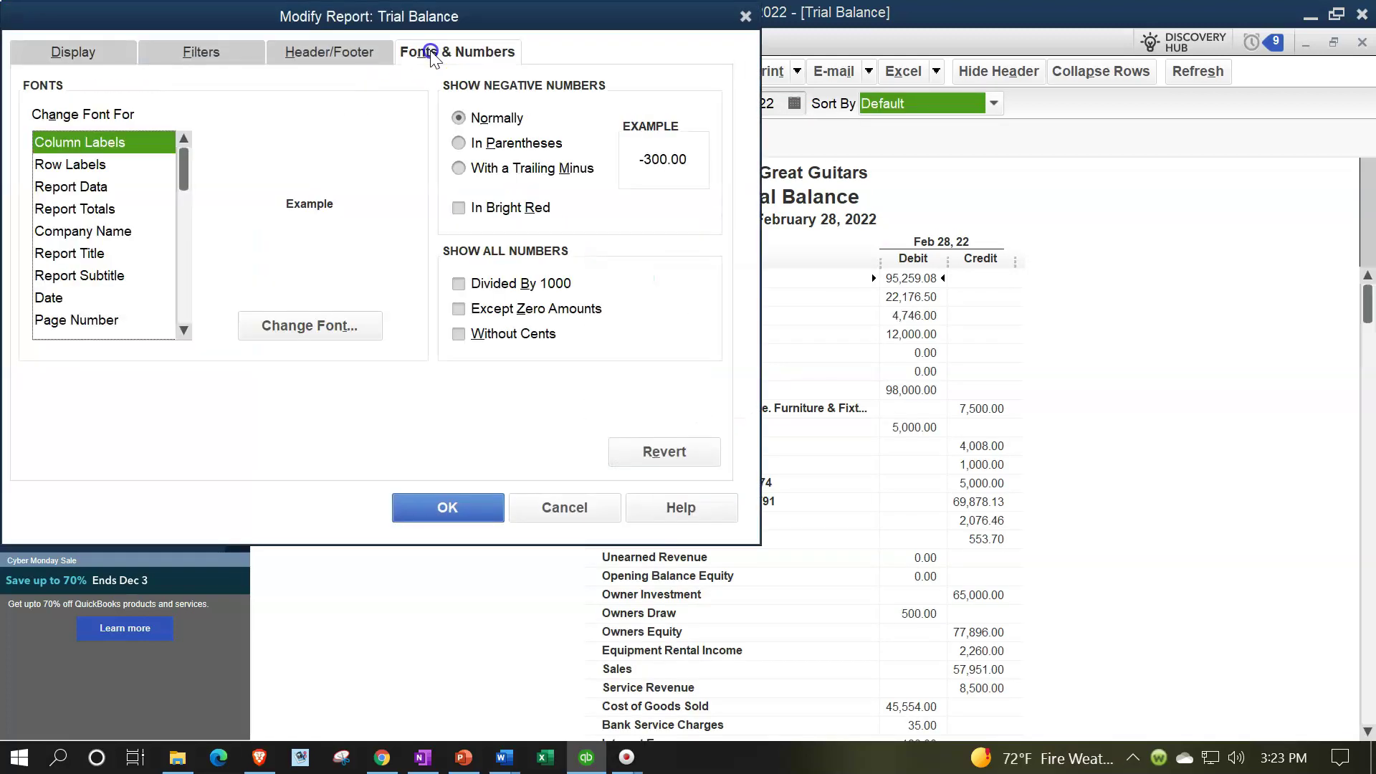
click(362, 318)
click(352, 265)
click(408, 180)
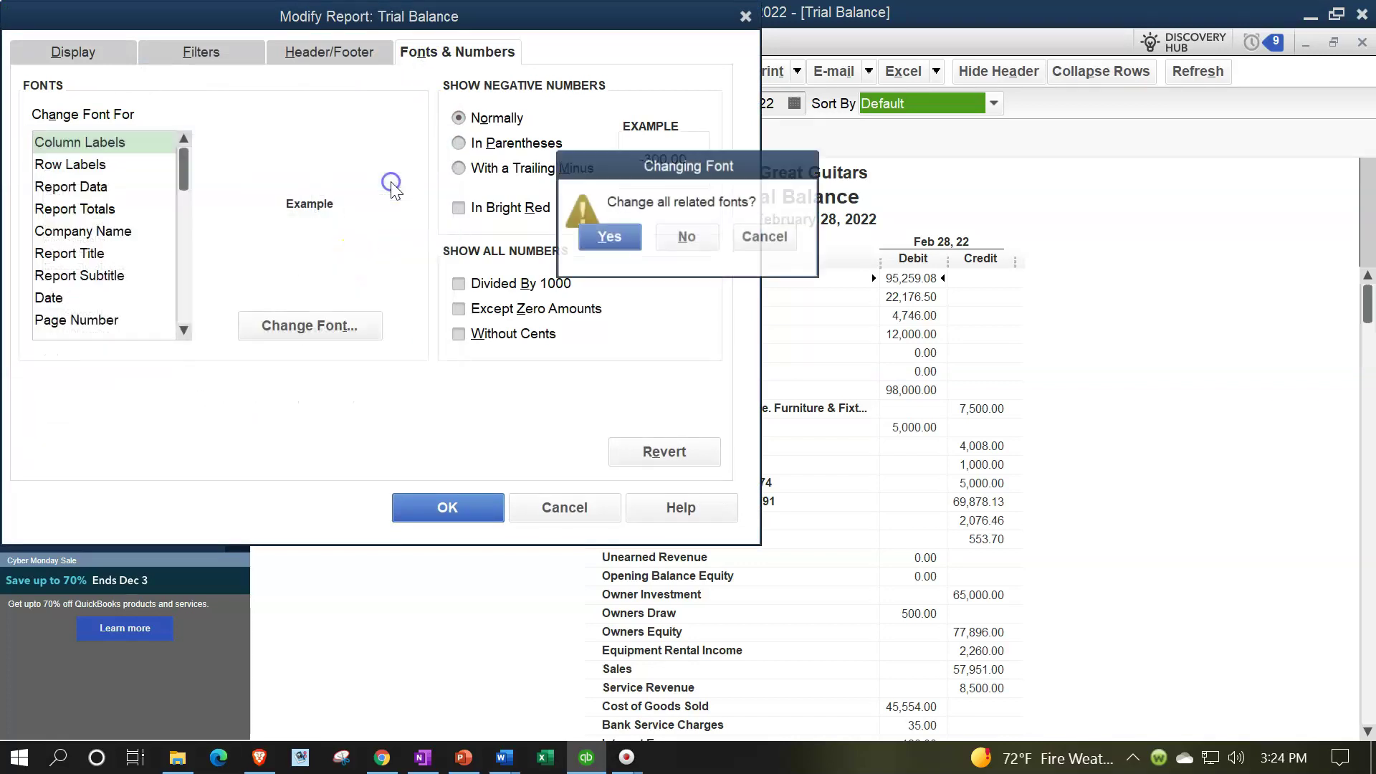
click(582, 238)
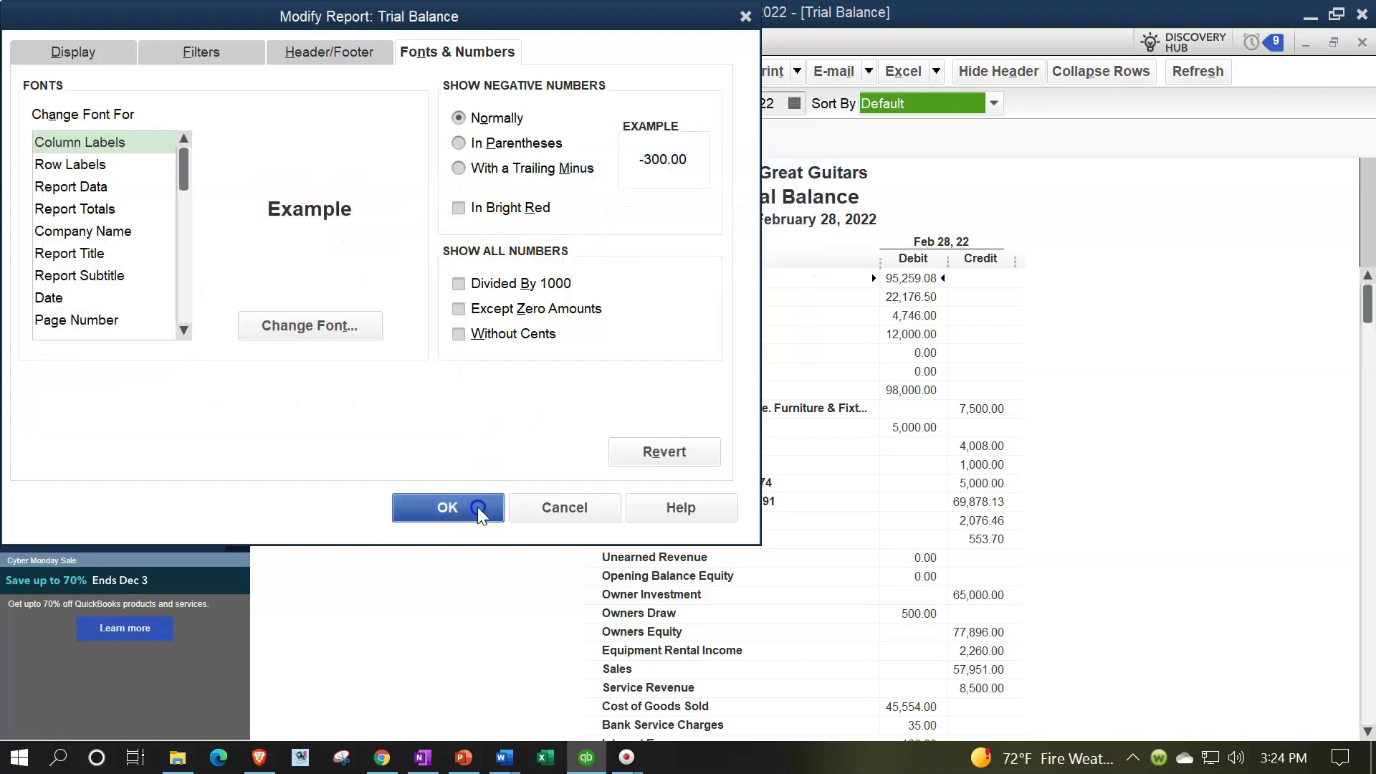
click(478, 506)
click(814, 500)
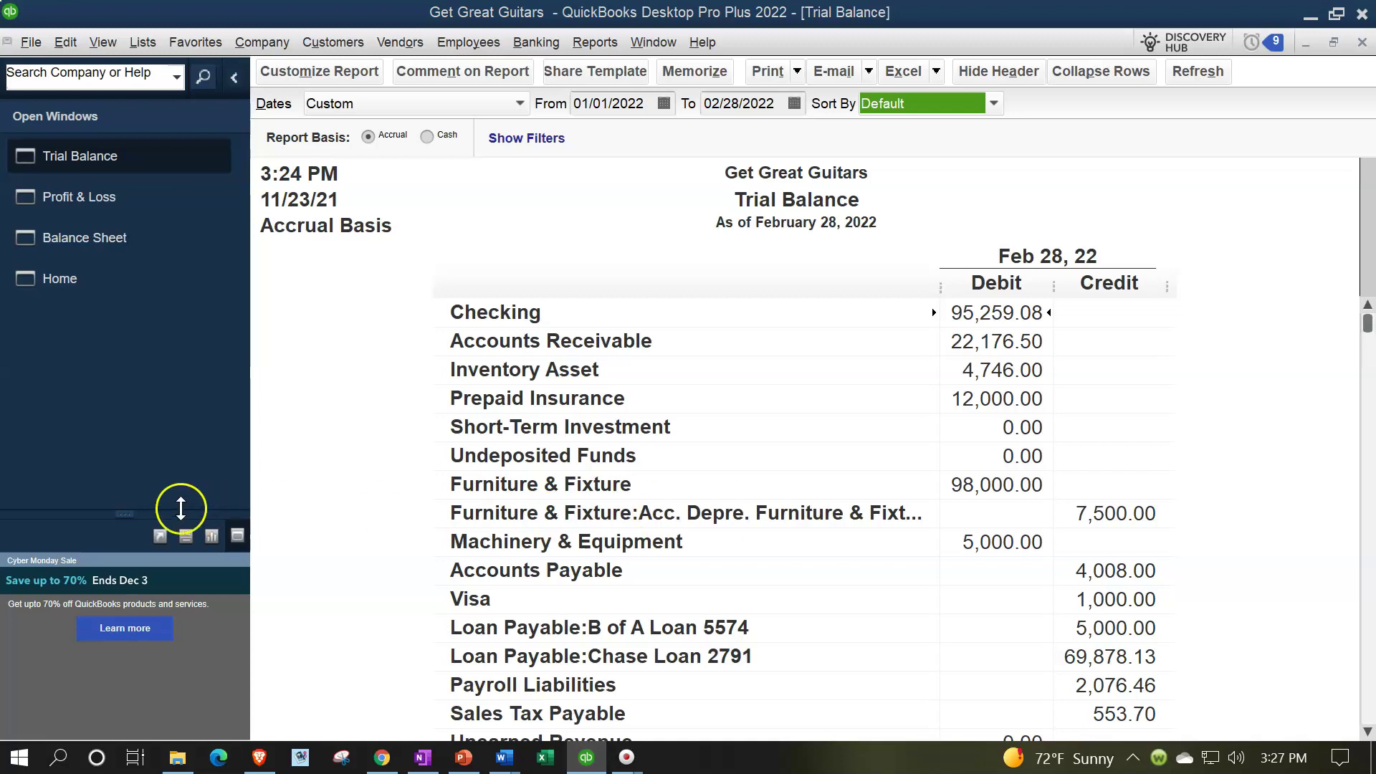
View the Home page, then return to the open Trial Balance report.
click(79, 285)
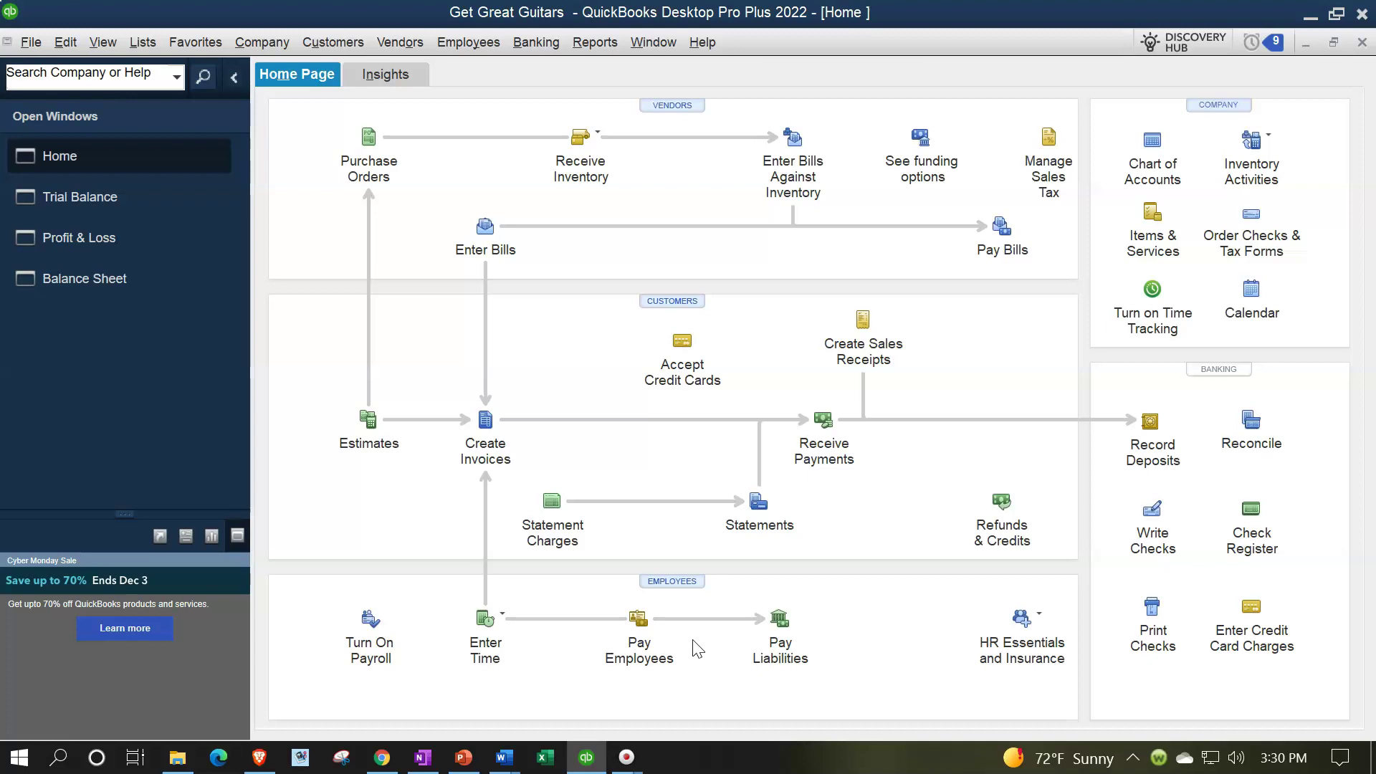
click(109, 204)
click(367, 271)
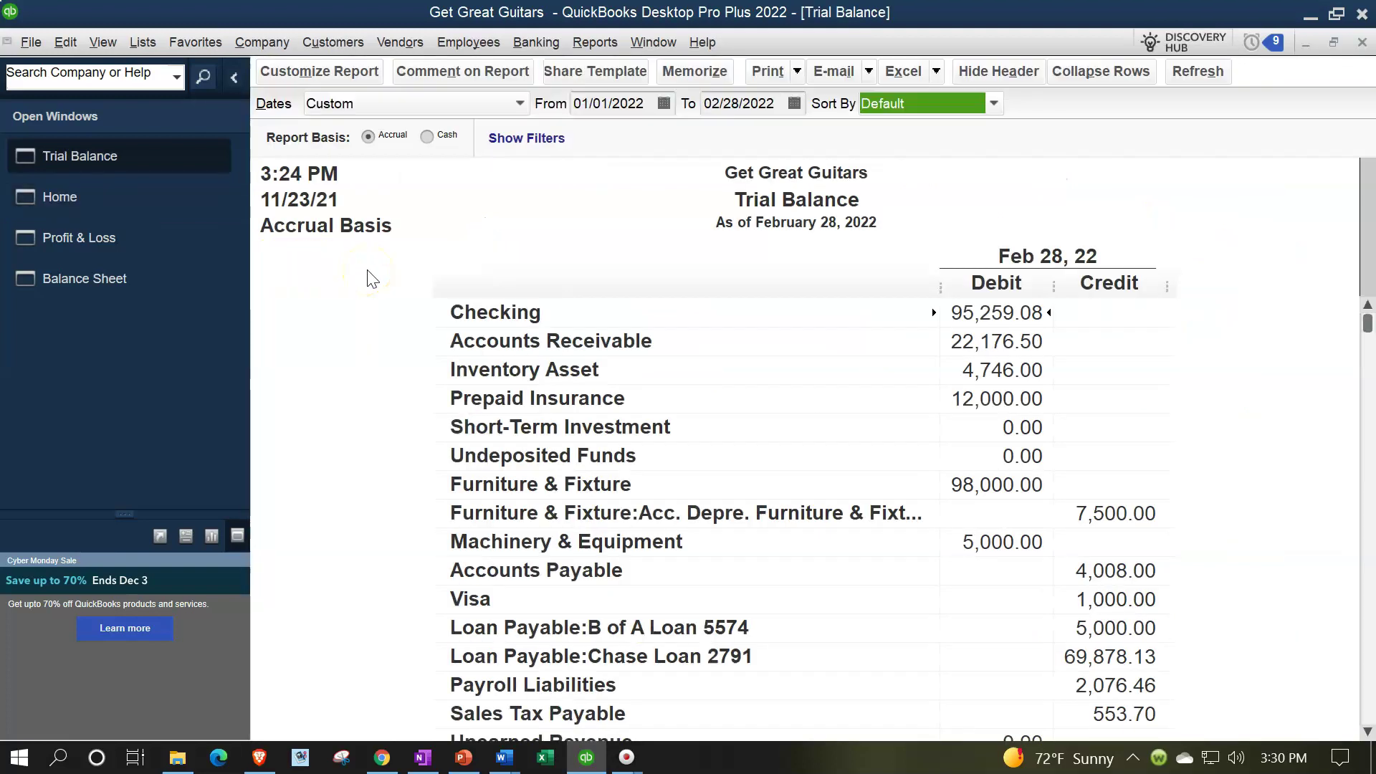
click(453, 257)
Switch to the open Balance Sheet report and move the row marker to the Accounts Receivable account line.
click(92, 283)
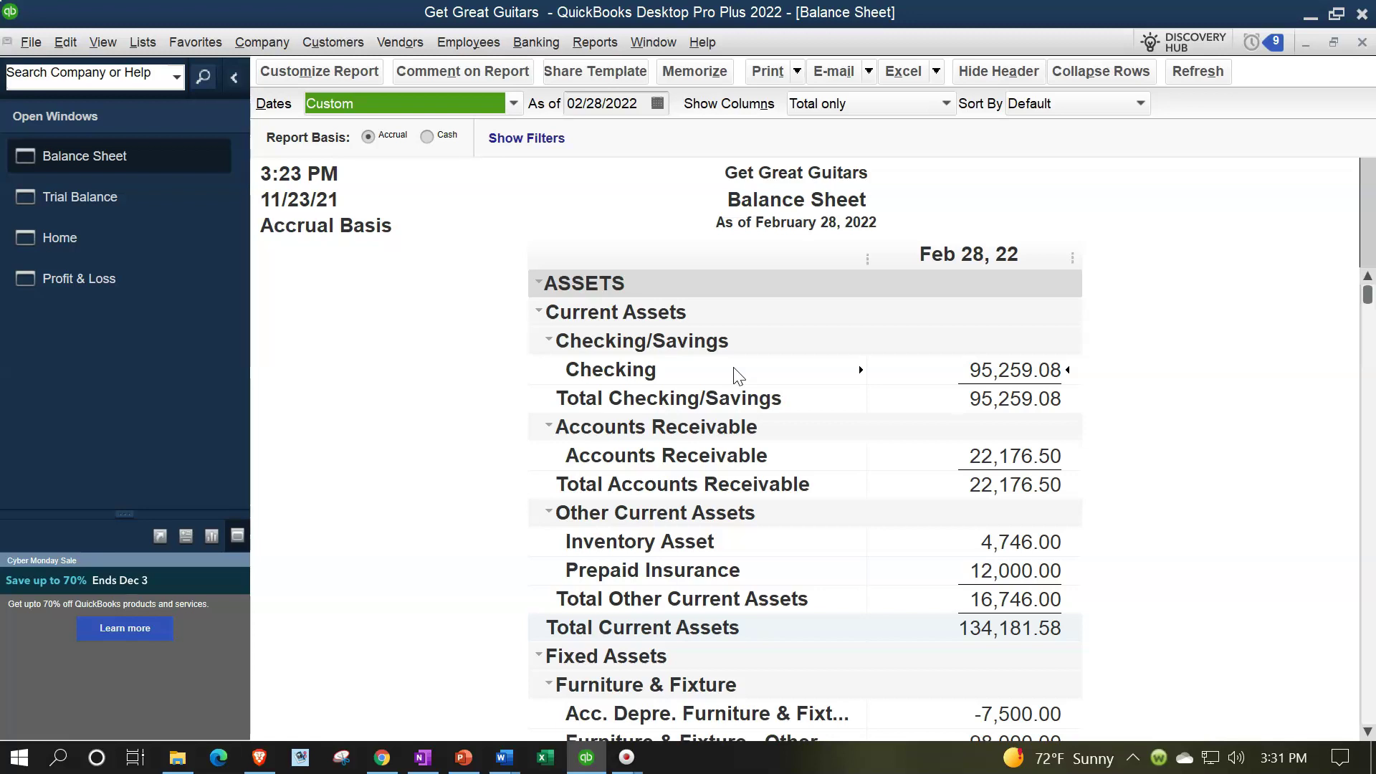
key(Down)
key(Down)
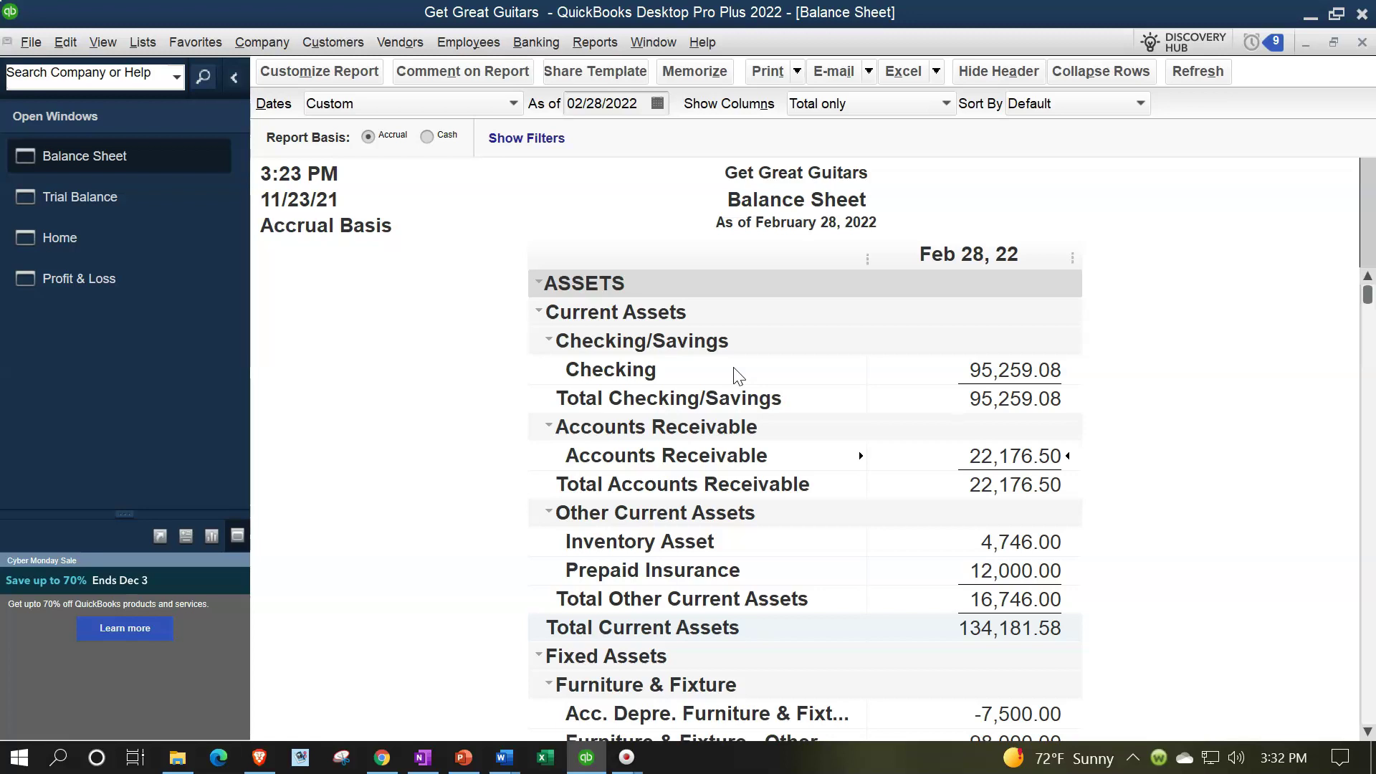
Look over the Balance Sheet's current assets, view the Home page, and return to the open Balance Sheet.
scroll(739, 375, down, 1)
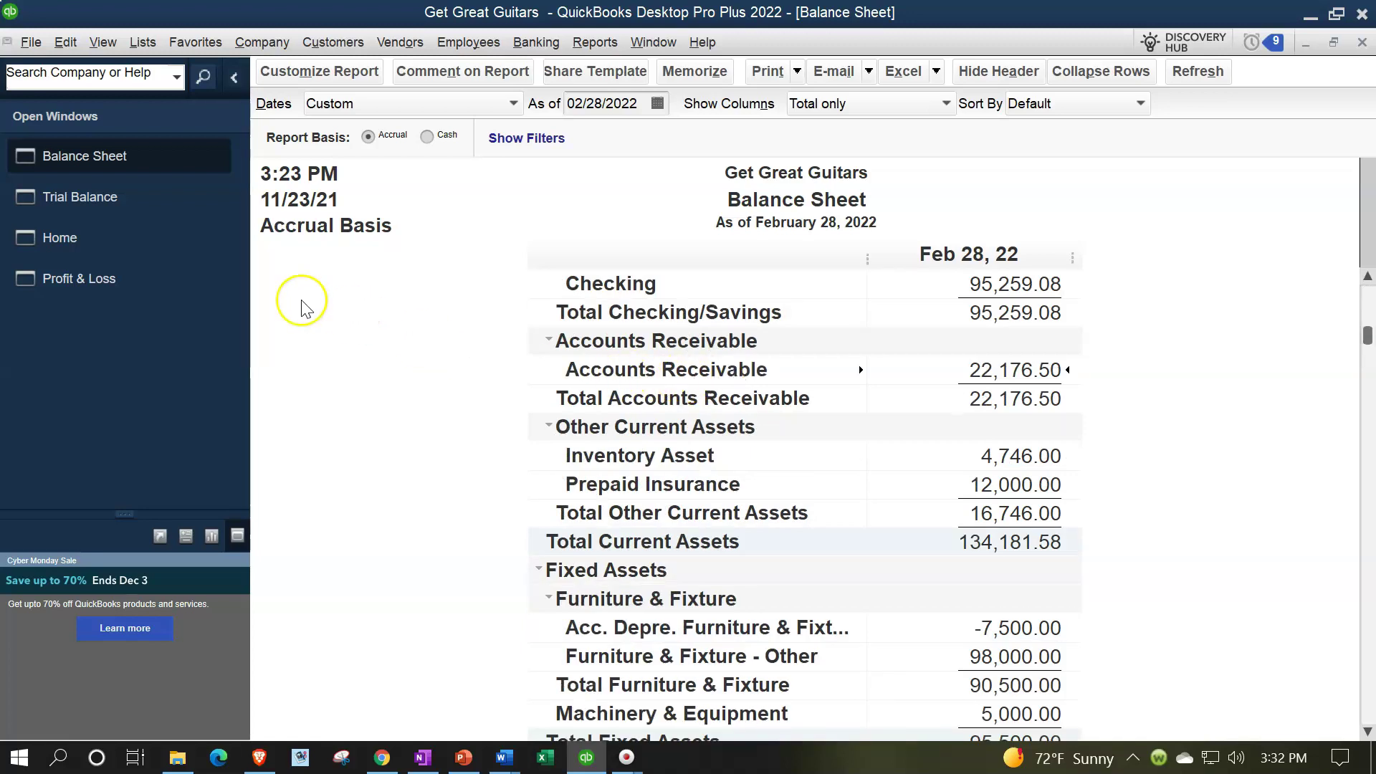
click(127, 248)
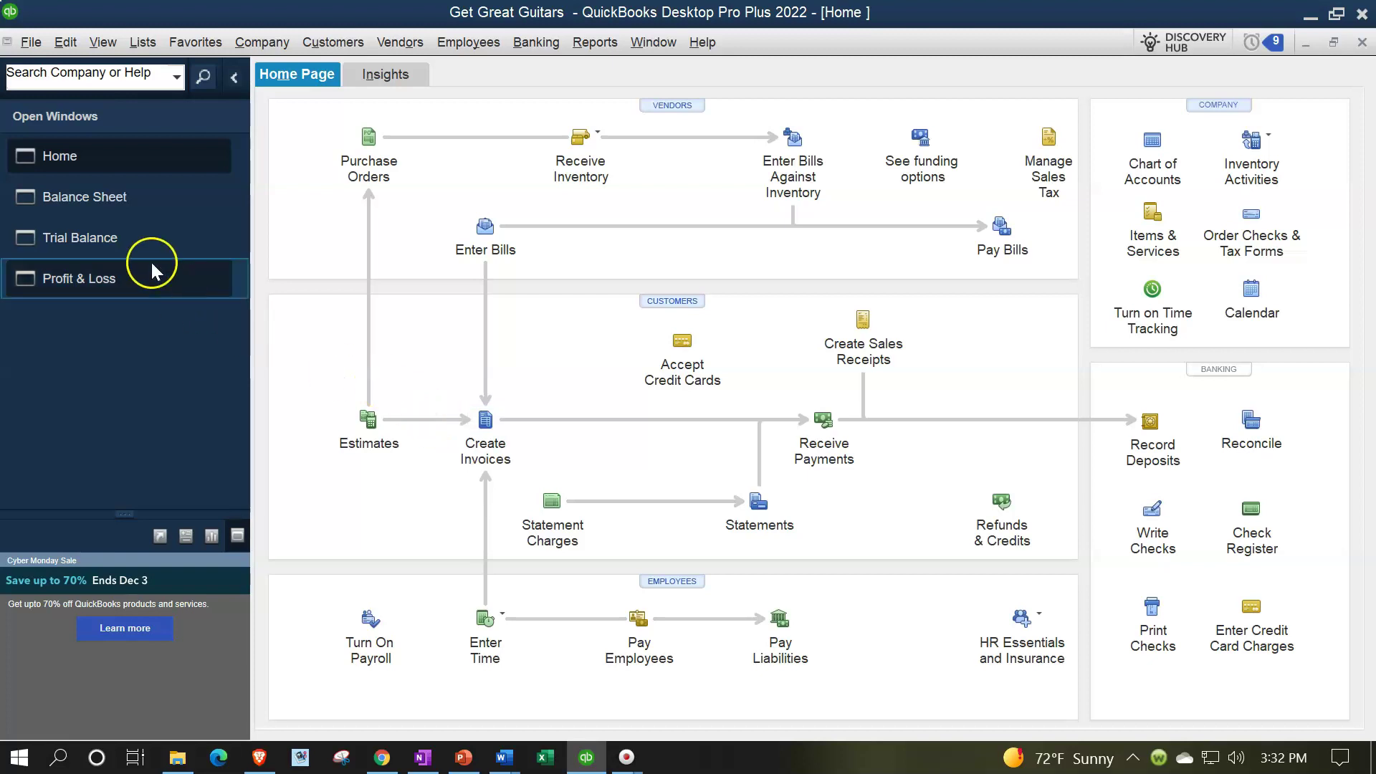
click(107, 205)
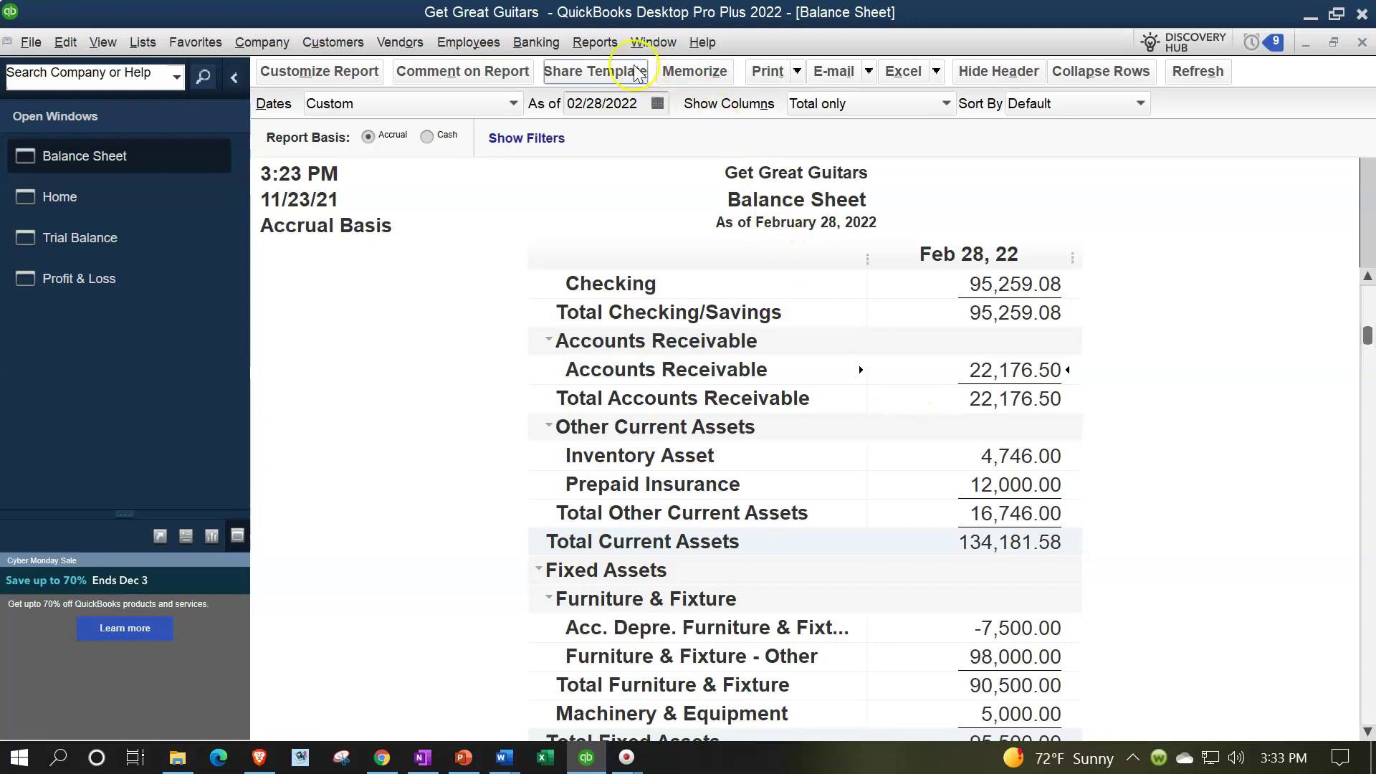
Run the Customer Balance Detail report, examine the individual customers' invoices and payments, and return to the Balance Sheet.
click(595, 42)
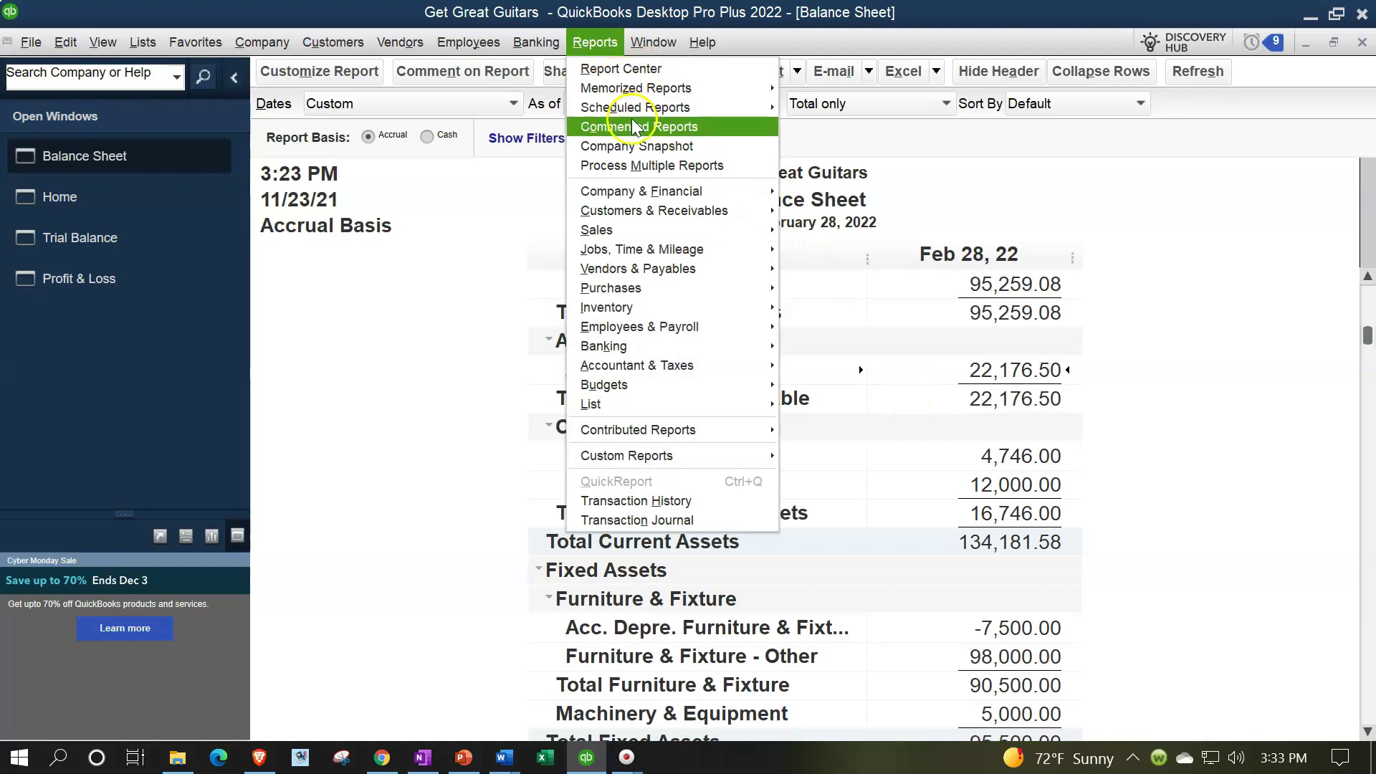
mouse_move(745, 211)
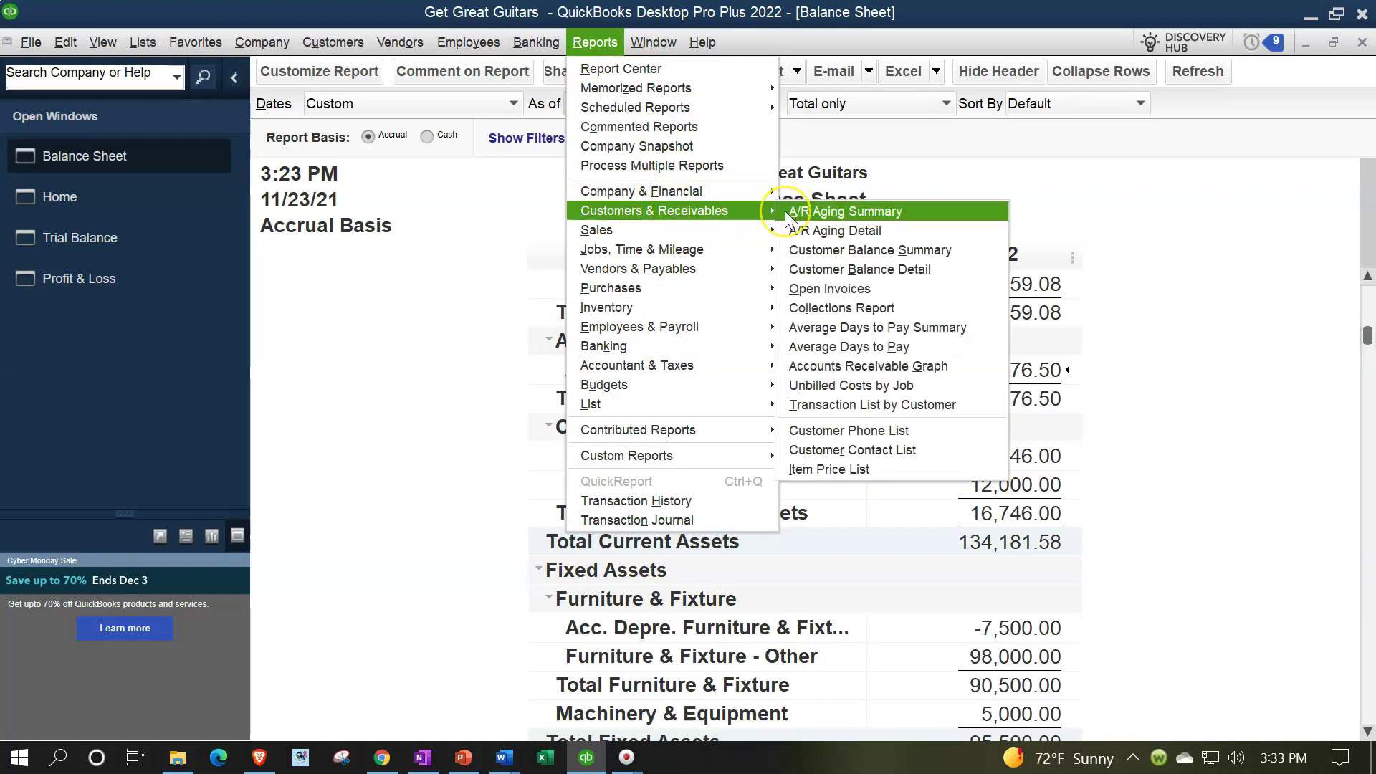
click(865, 272)
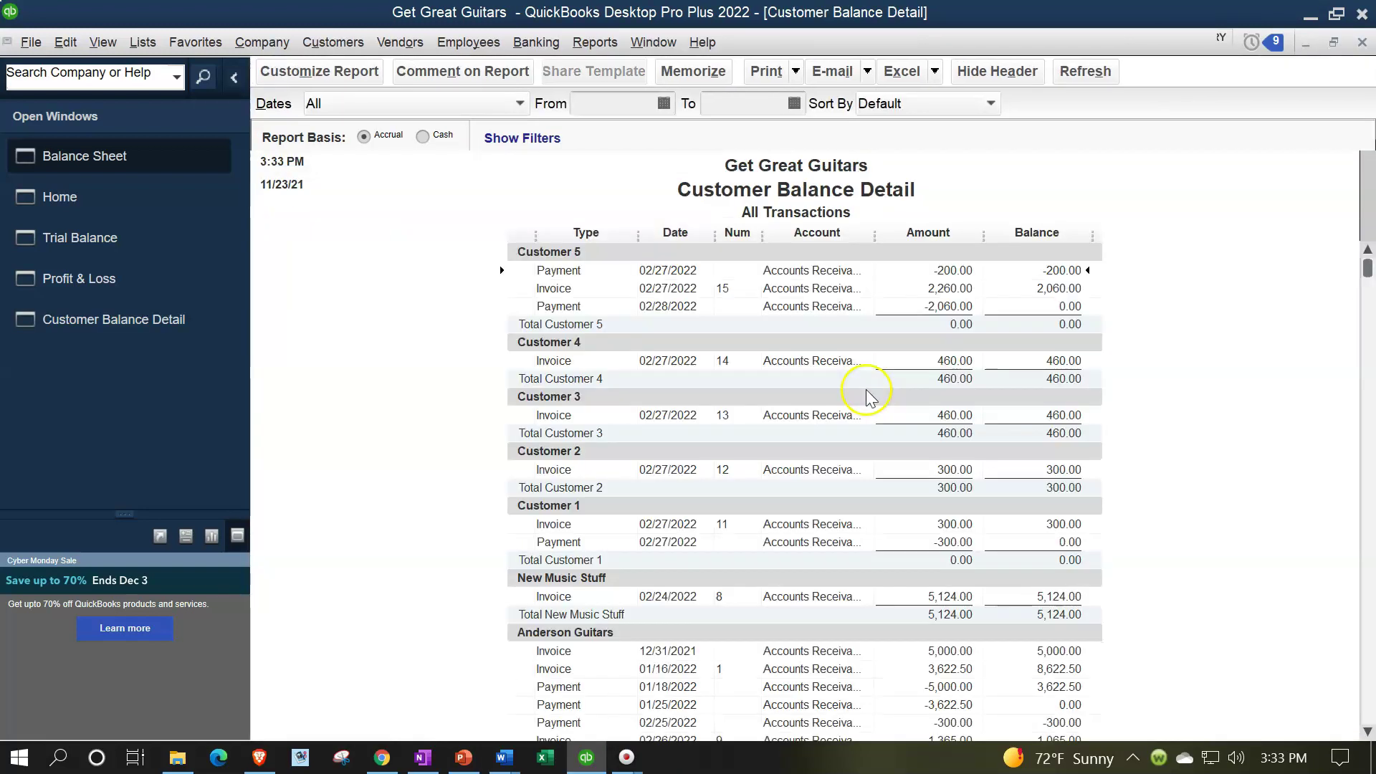
scroll(866, 389, down, 8)
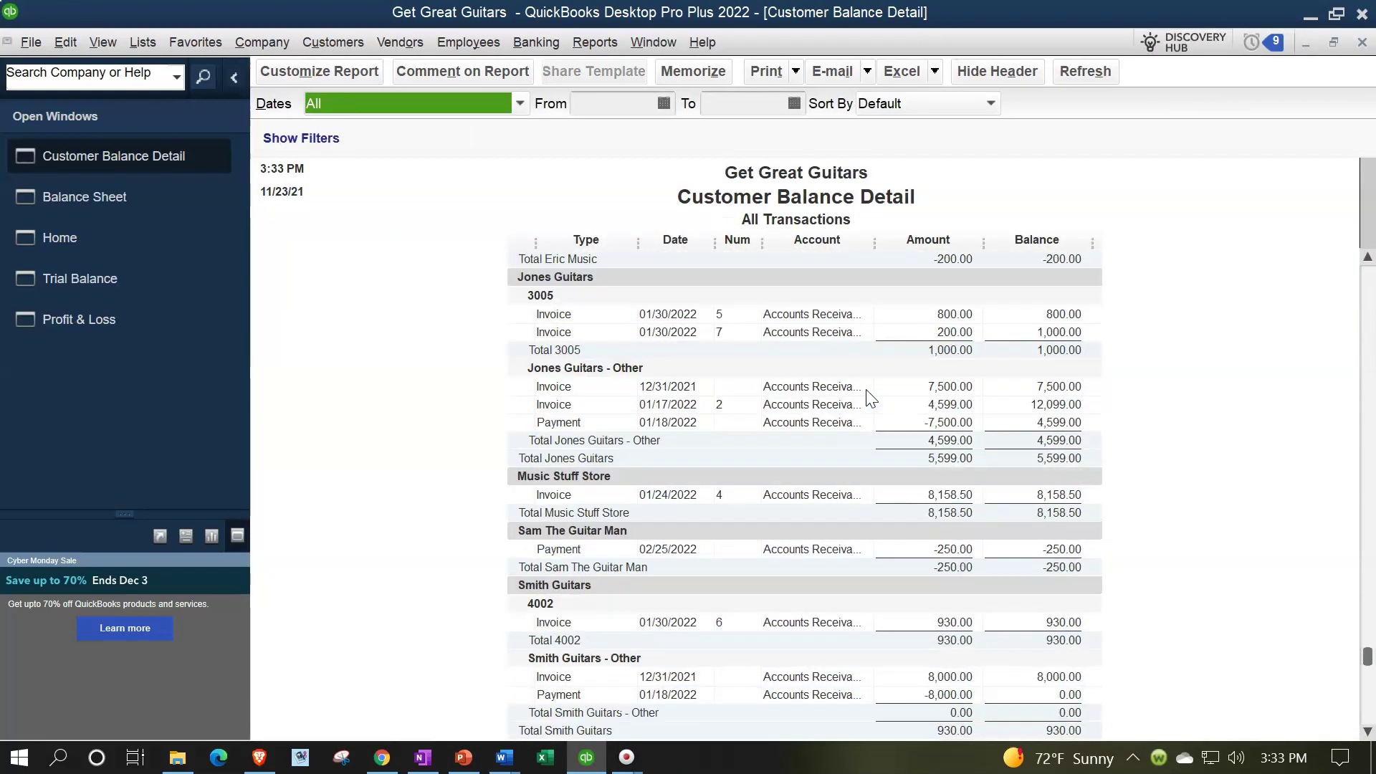
click(939, 496)
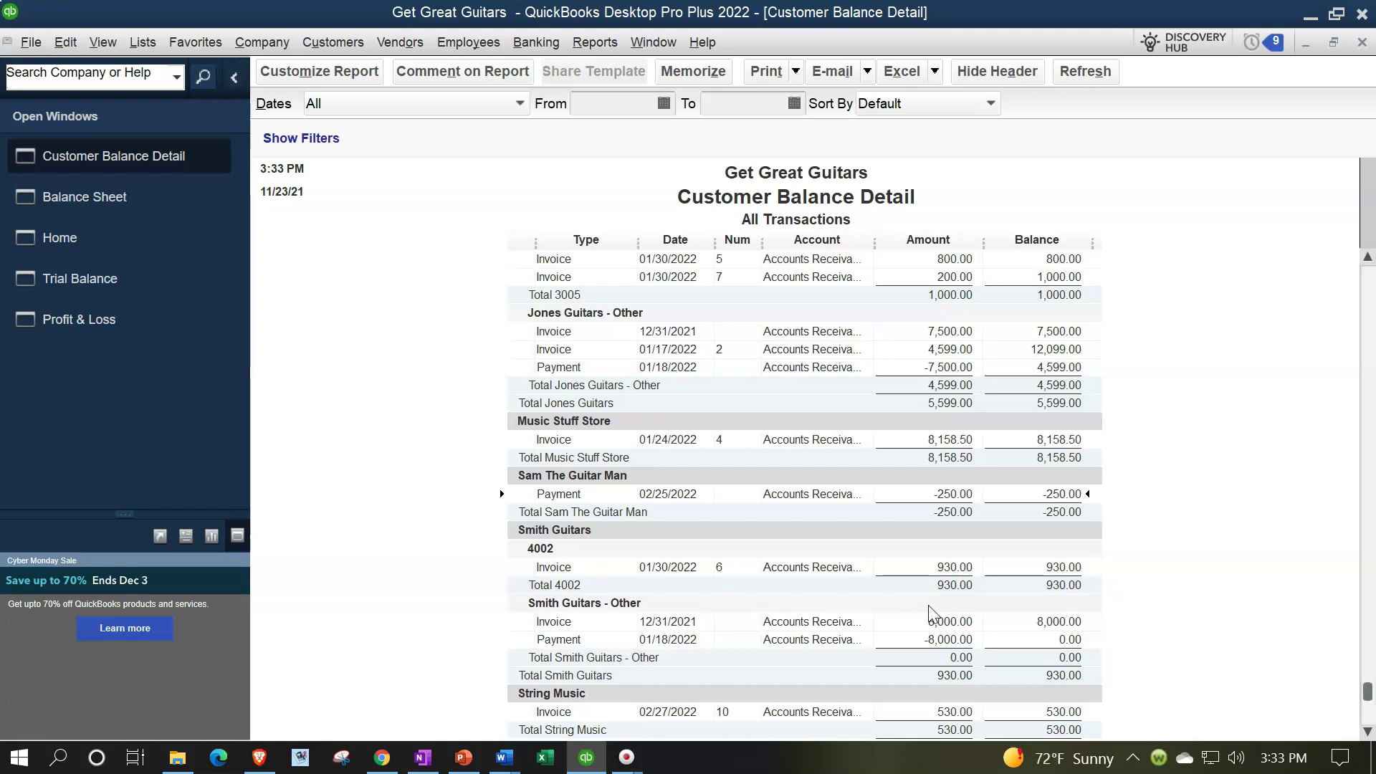
click(136, 204)
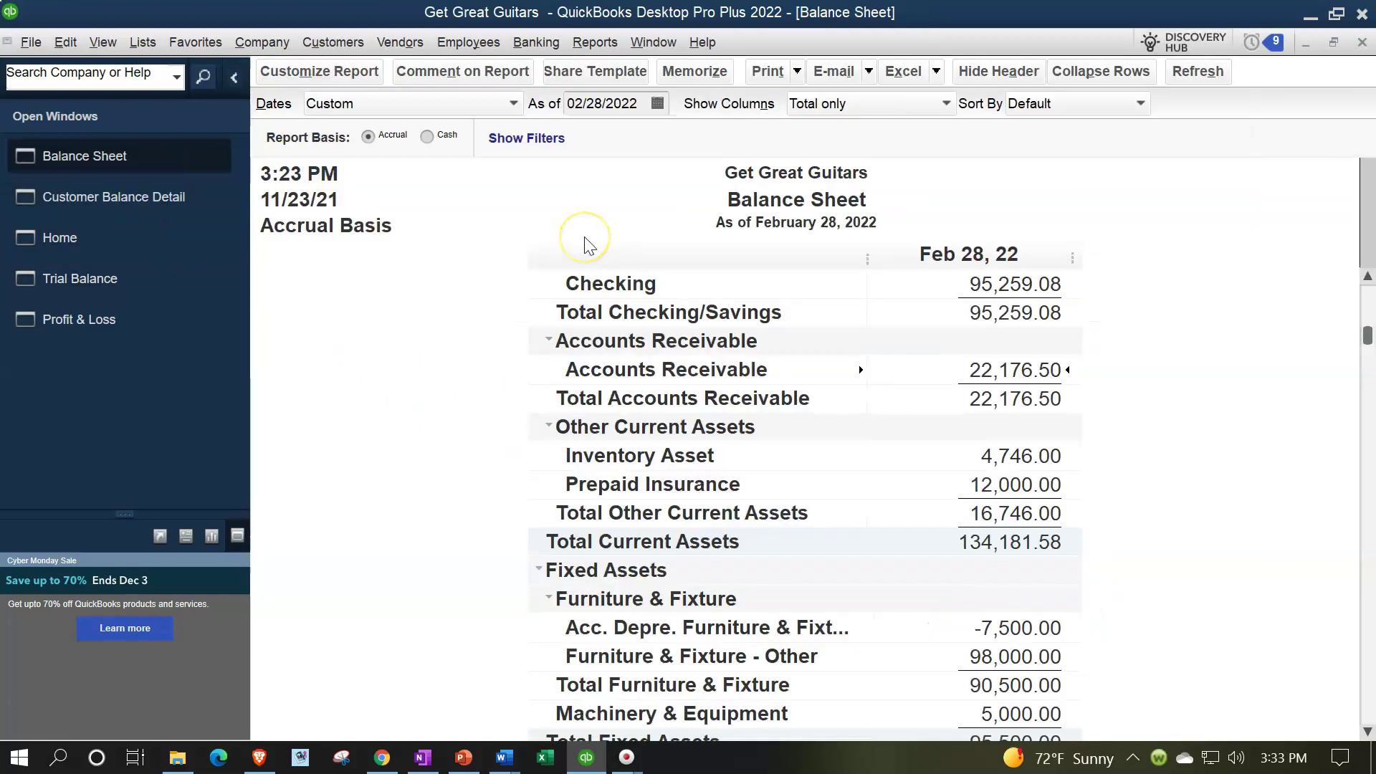
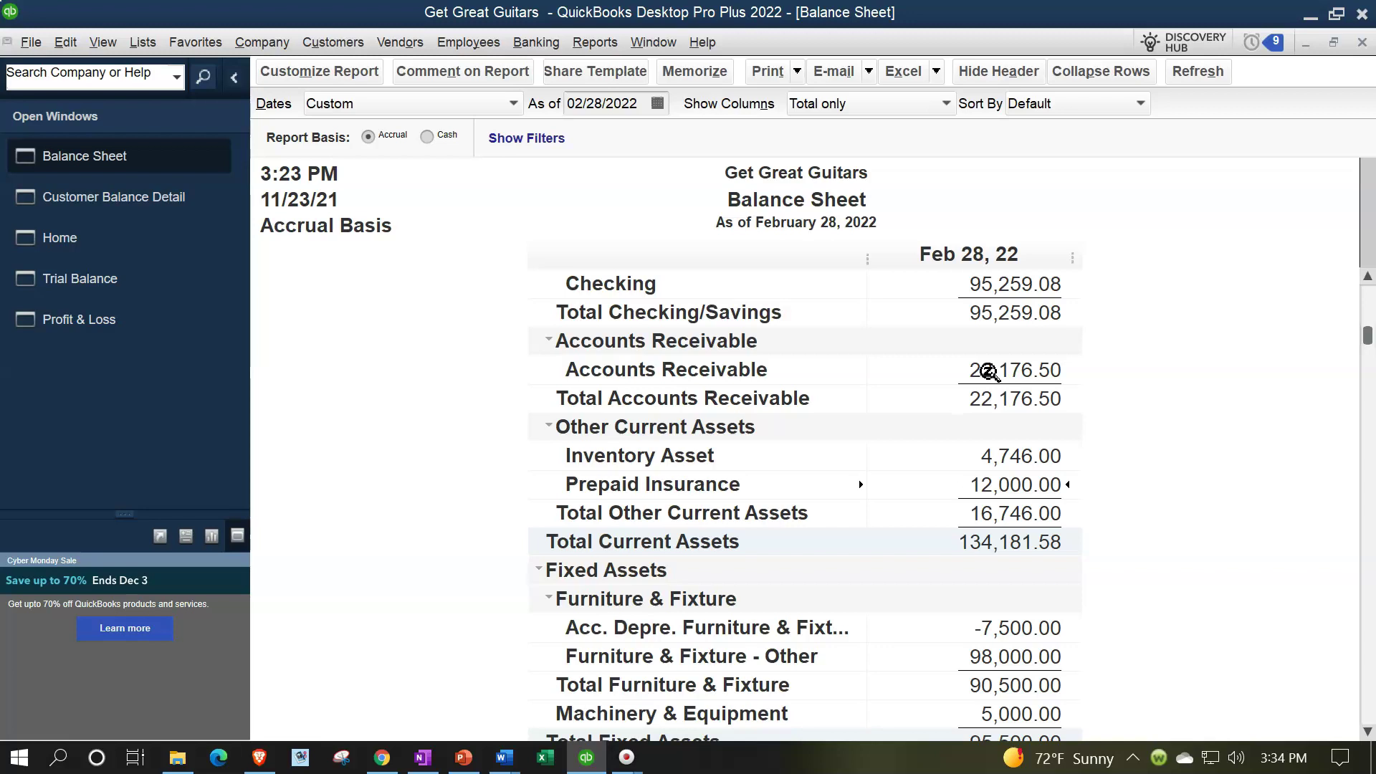
Show the open Profit & Loss report's columns by month and compare January and February down through the expenses.
click(108, 337)
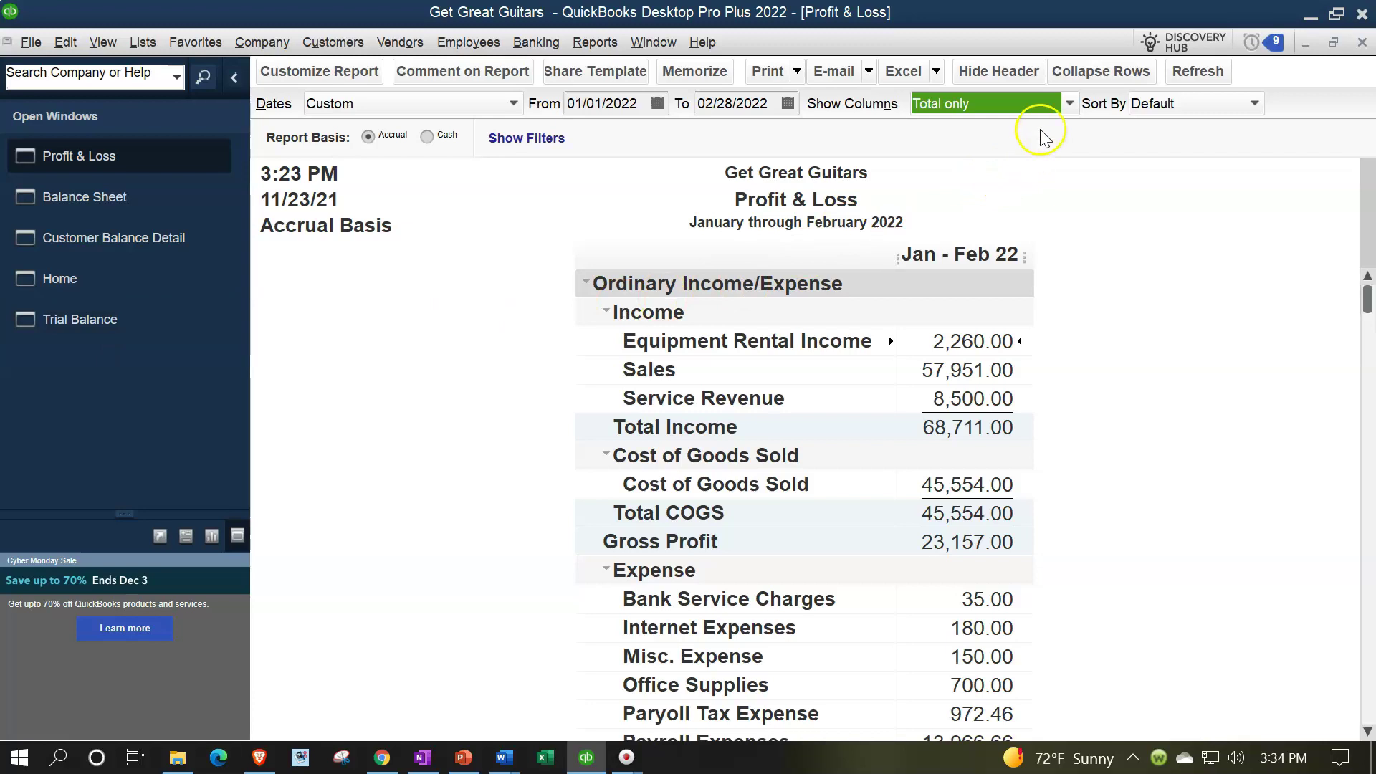
click(1071, 105)
click(960, 259)
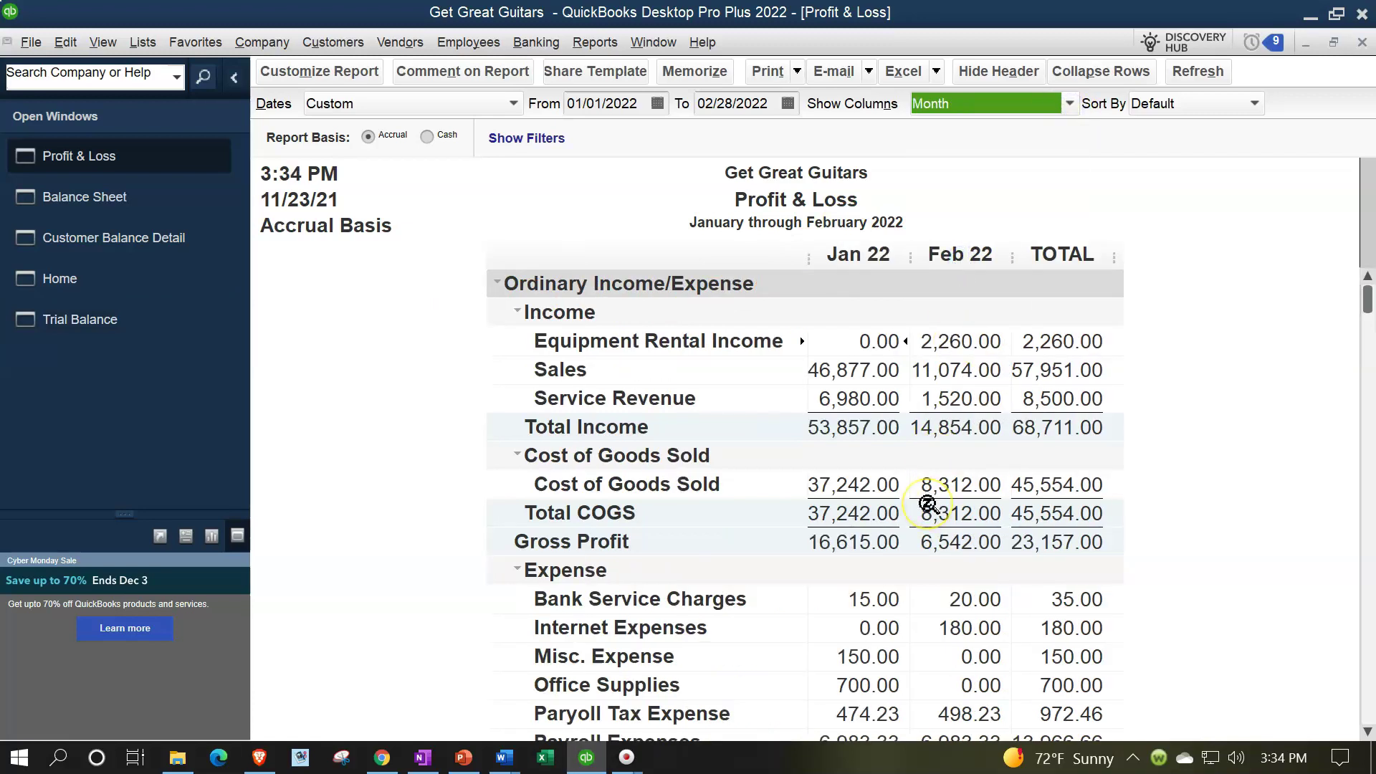
scroll(929, 504, down, 5)
scroll(929, 504, down, 1)
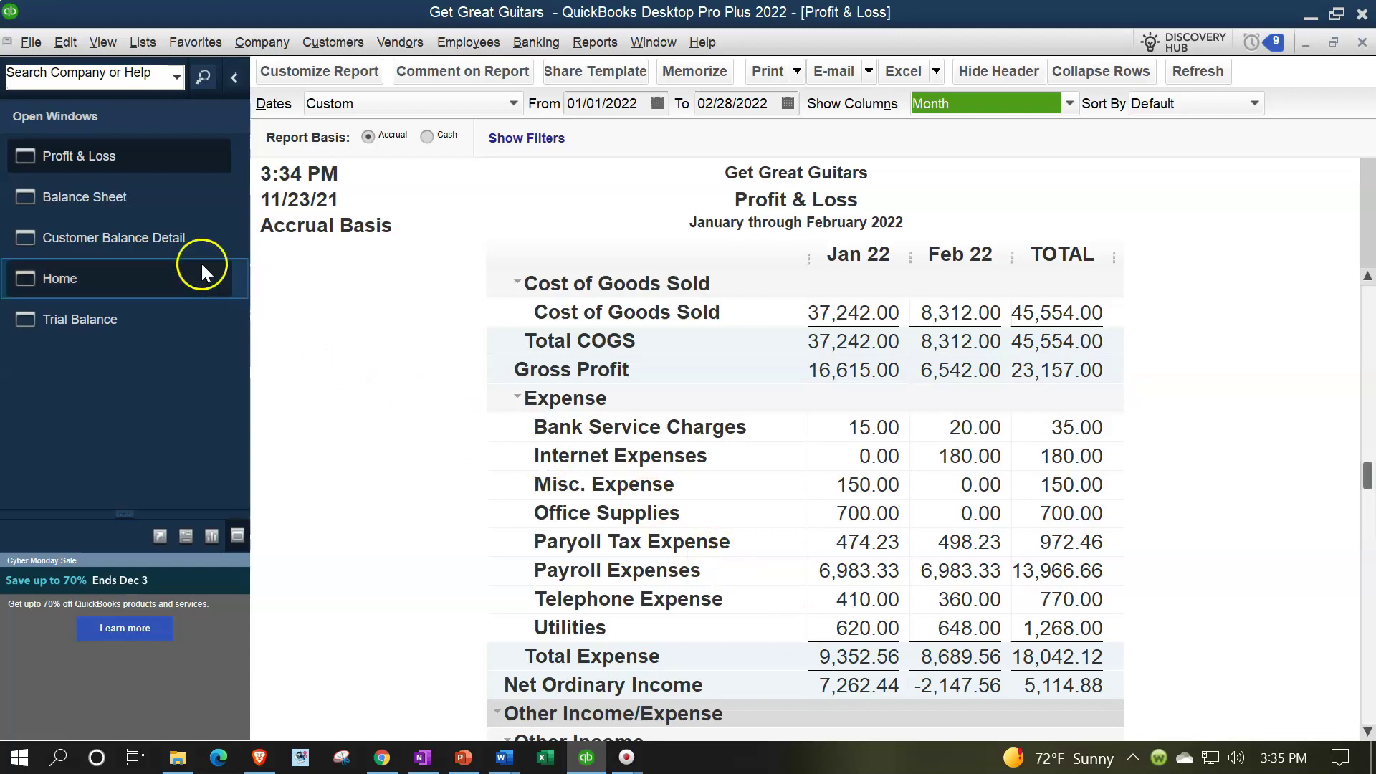
Return to the Balance Sheet and examine its current and fixed assets, ending back at the Accounts Receivable line.
click(114, 207)
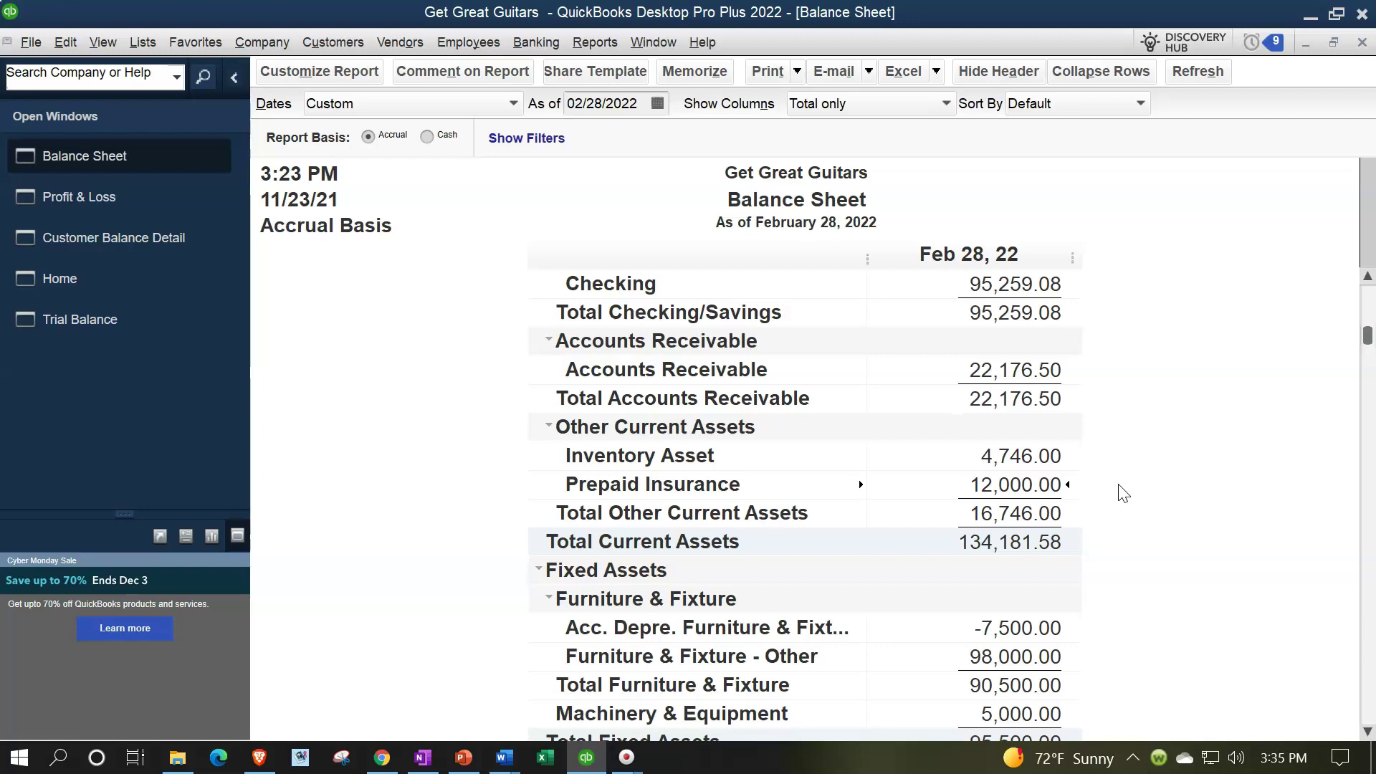
scroll(1124, 493, down, 1)
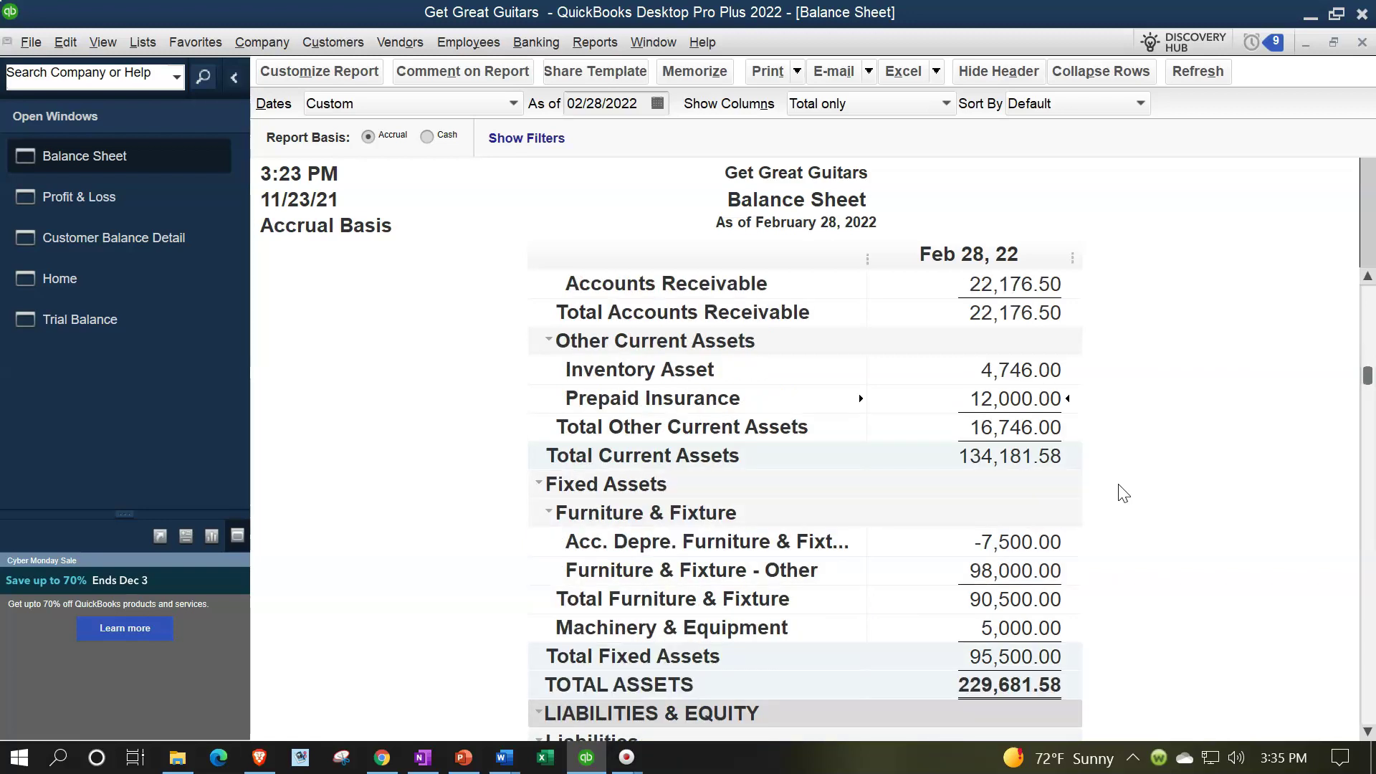
scroll(1123, 493, down, 1)
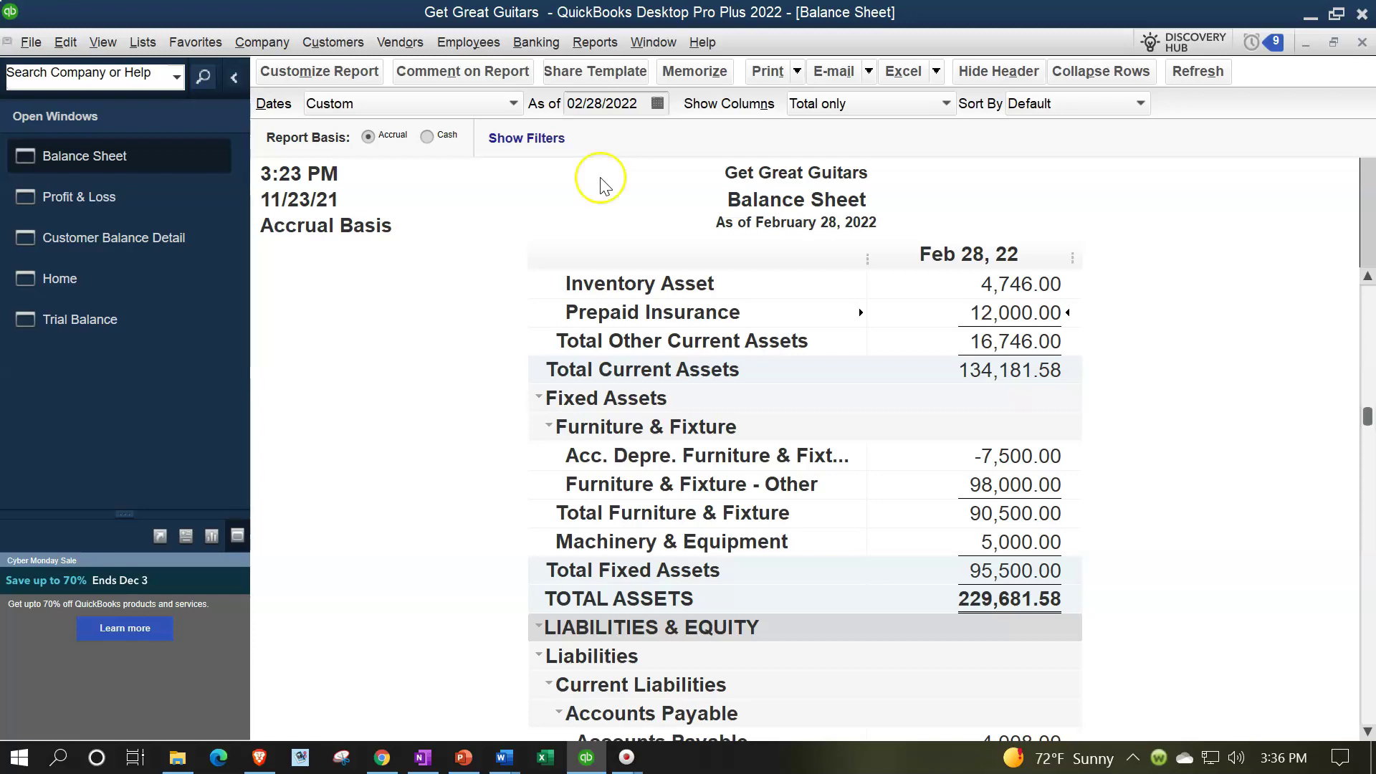
scroll(609, 312, down, 1)
scroll(821, 455, up, 1)
scroll(1009, 481, up, 3)
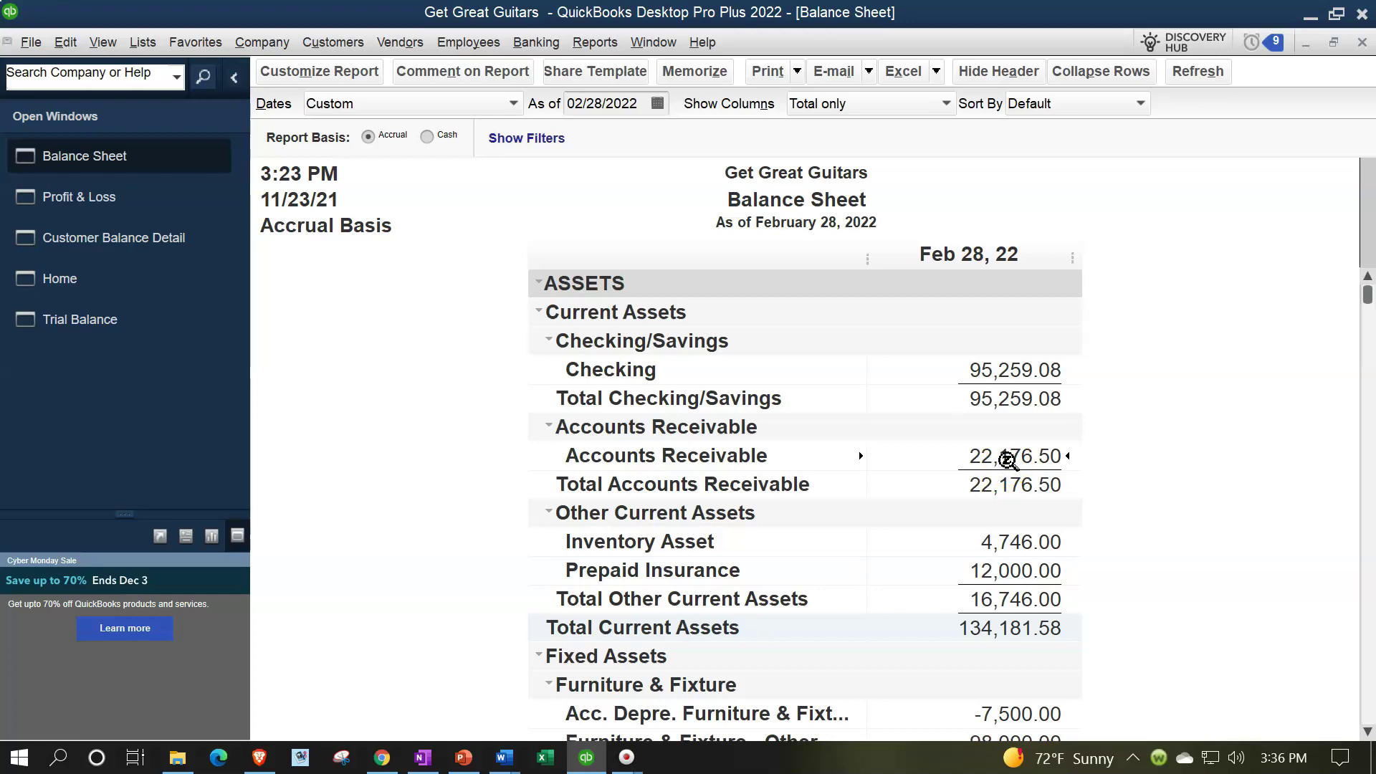
Move the Balance Sheet's row marker to the Prepaid Insurance line and examine the furniture, machinery and total assets.
scroll(1007, 460, down, 1)
click(1006, 465)
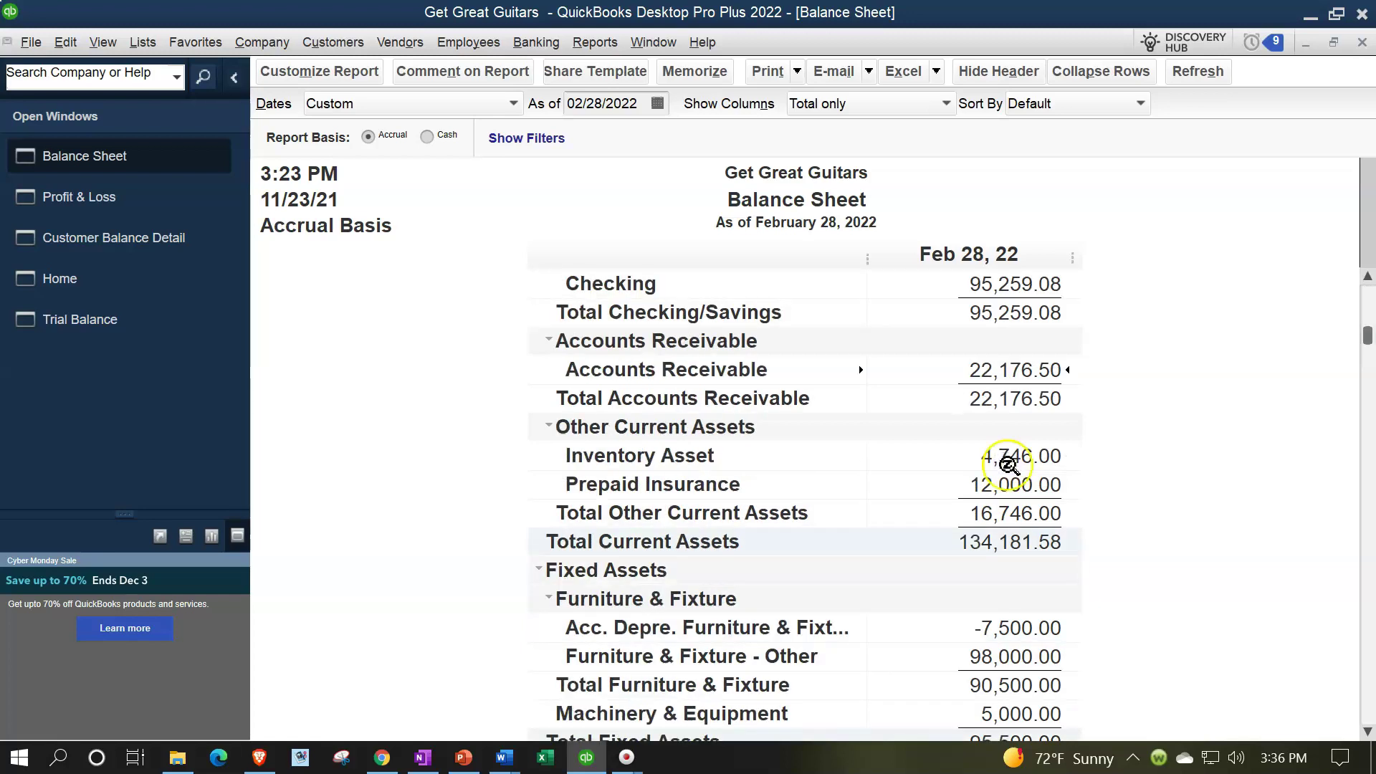
click(1007, 478)
scroll(1007, 477, down, 2)
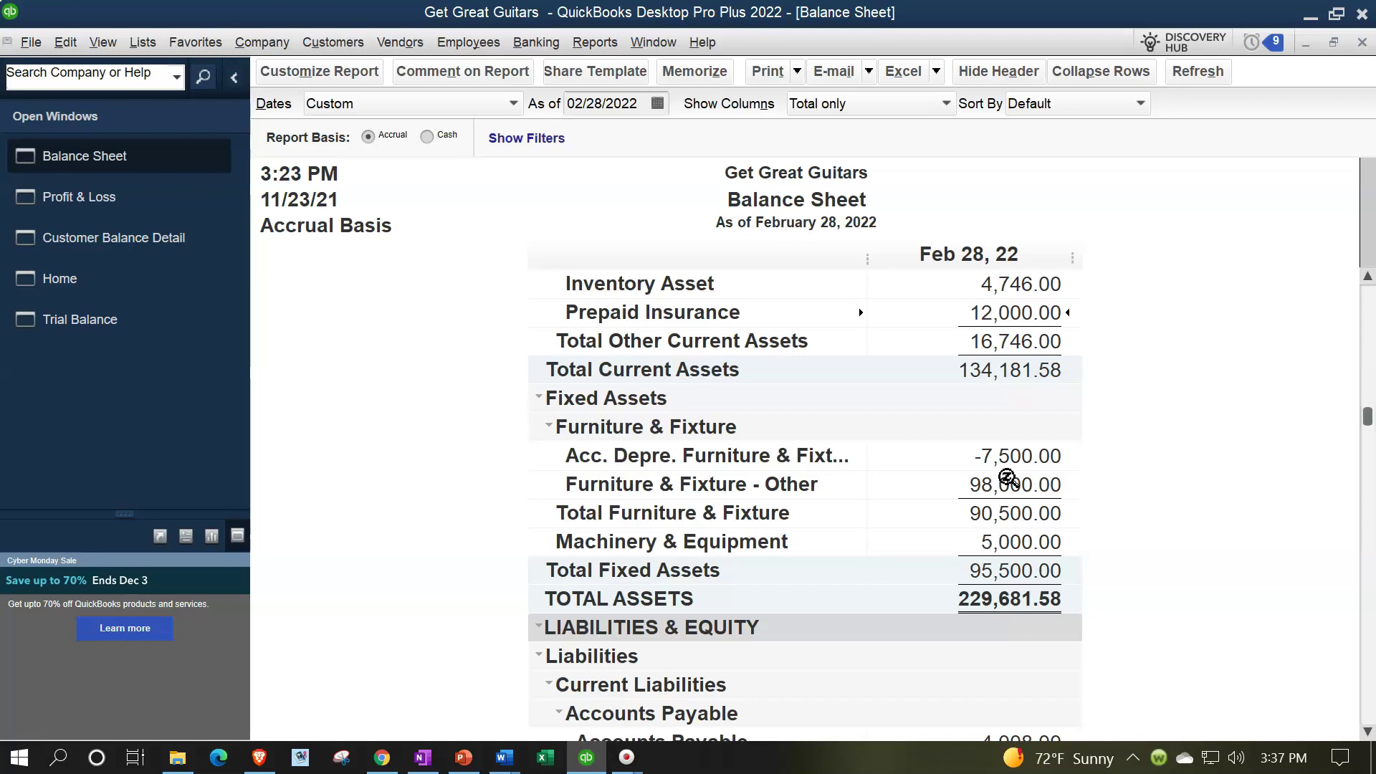
scroll(1008, 479, down, 2)
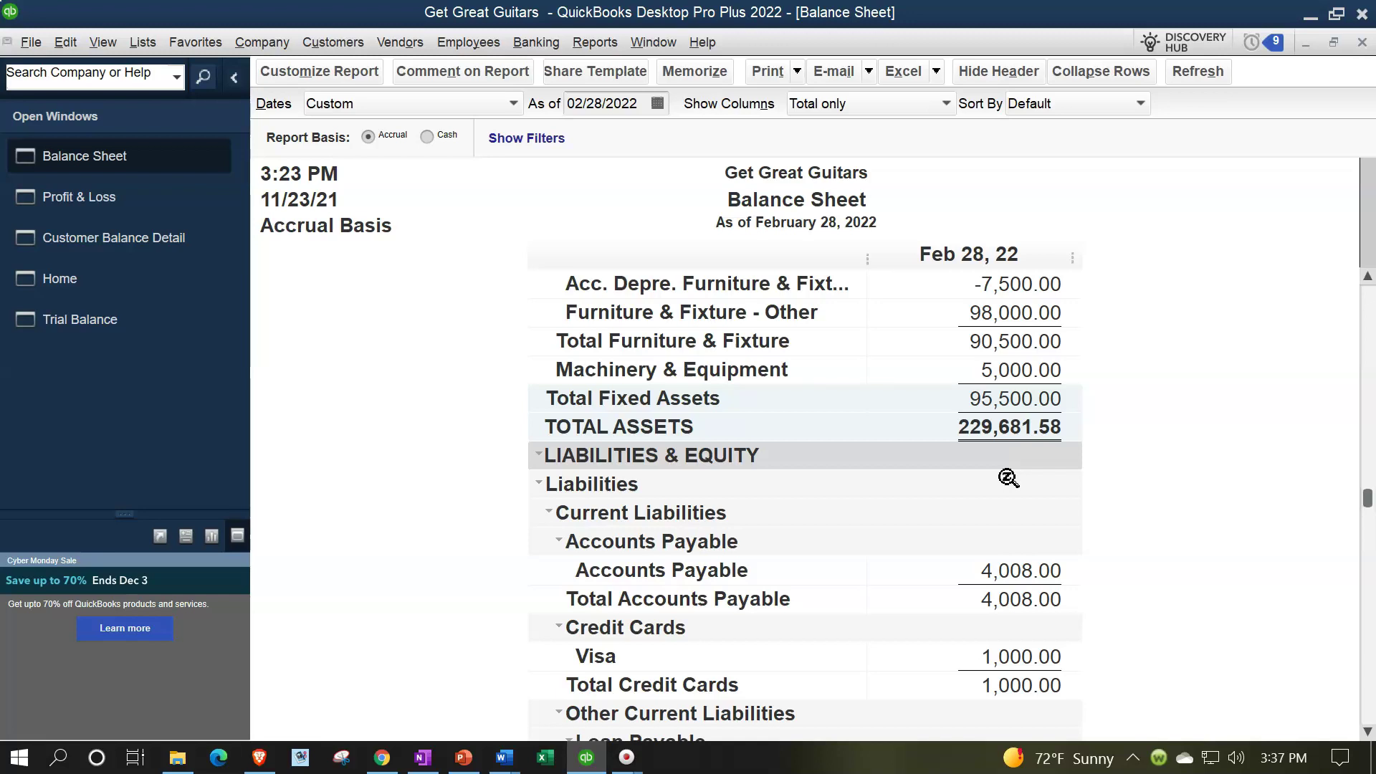
scroll(1009, 478, up, 1)
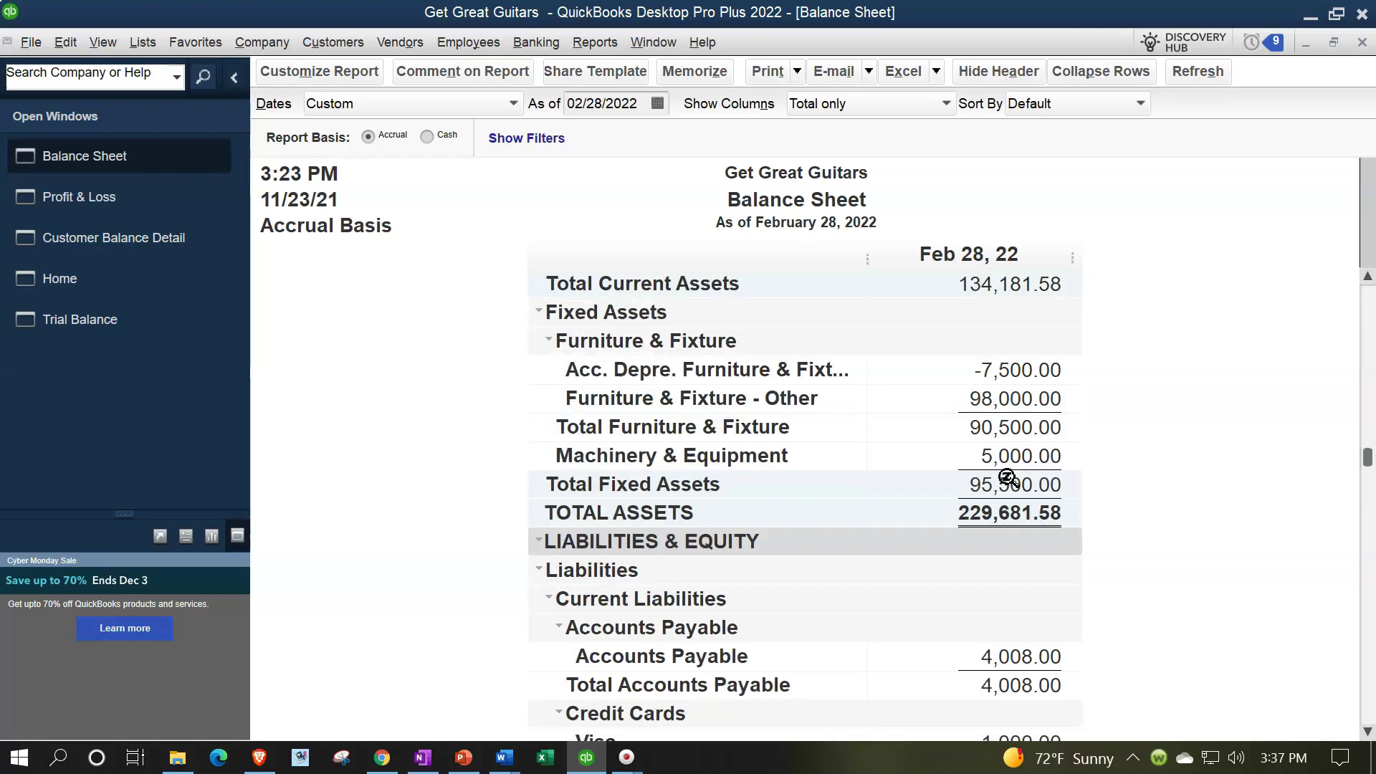
scroll(1004, 459, up, 1)
Examine the Balance Sheet's liabilities and equity, moving the row marker through the Accounts Payable, Visa and Sales Tax Payable lines.
scroll(1002, 423, down, 3)
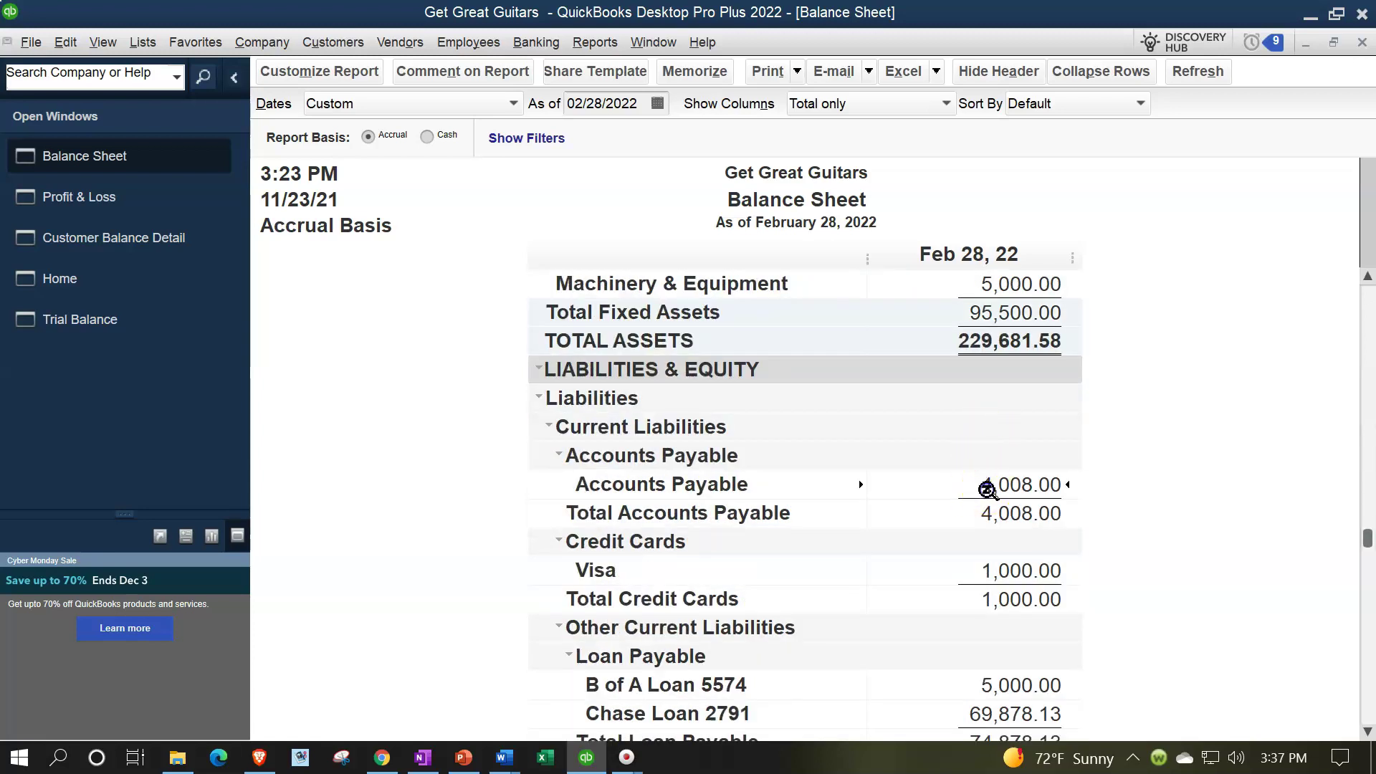
scroll(992, 489, down, 1)
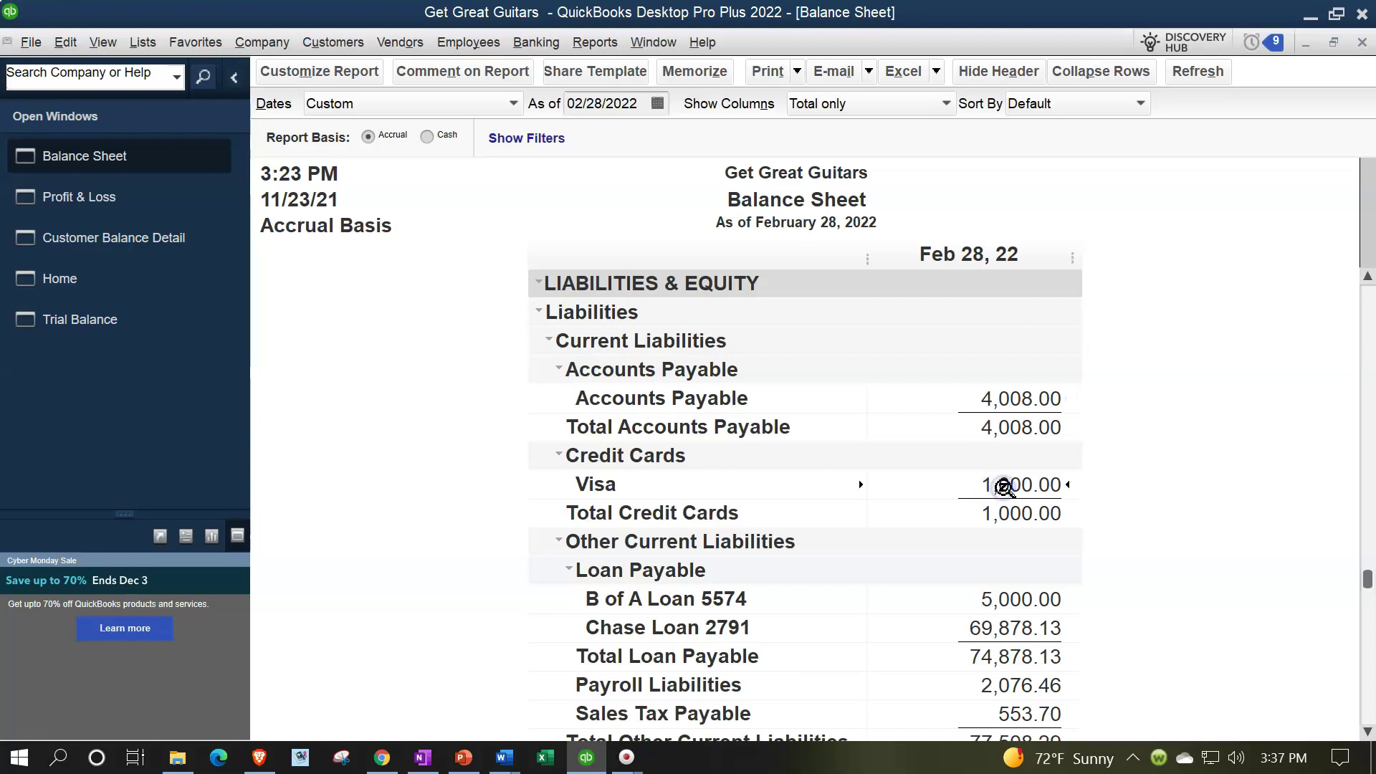
scroll(1004, 488, down, 1)
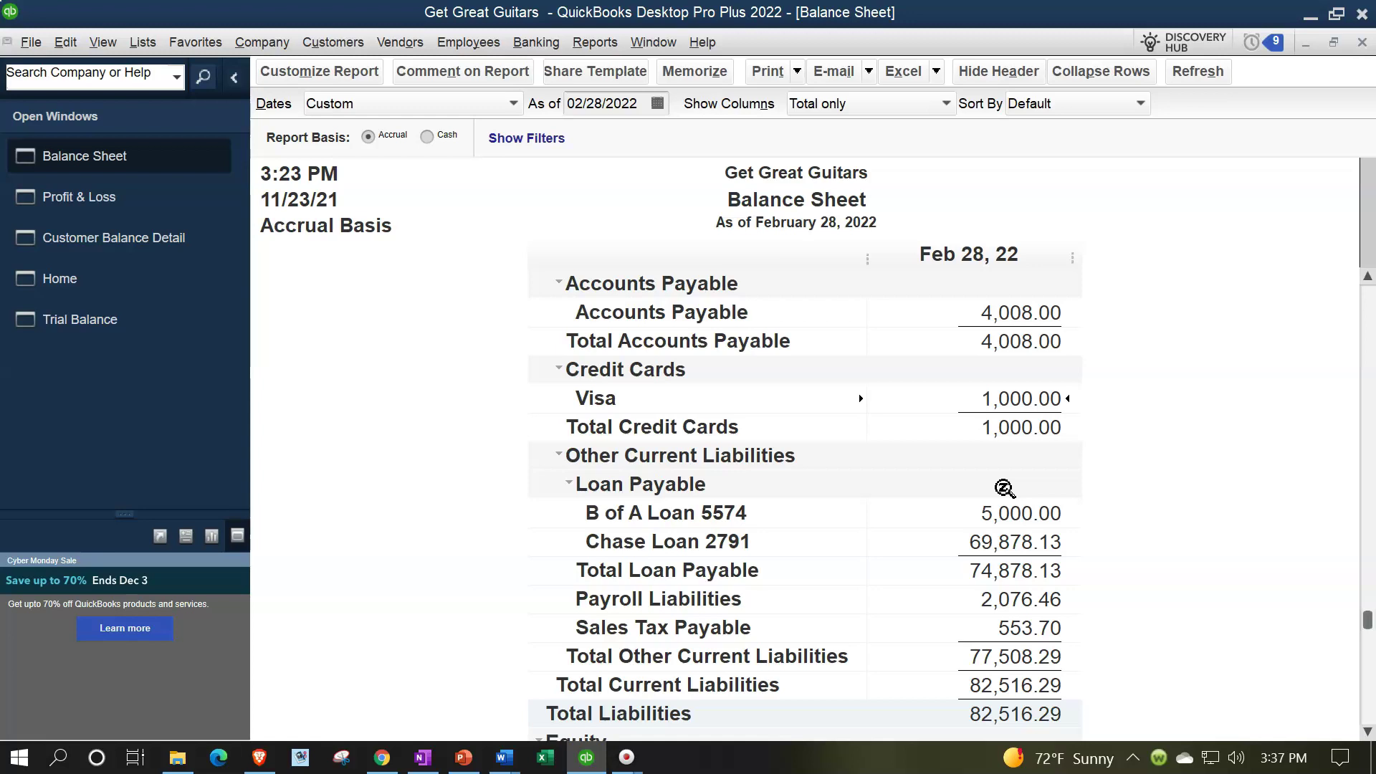
click(1043, 545)
click(1017, 503)
key(Down)
scroll(1182, 527, down, 1)
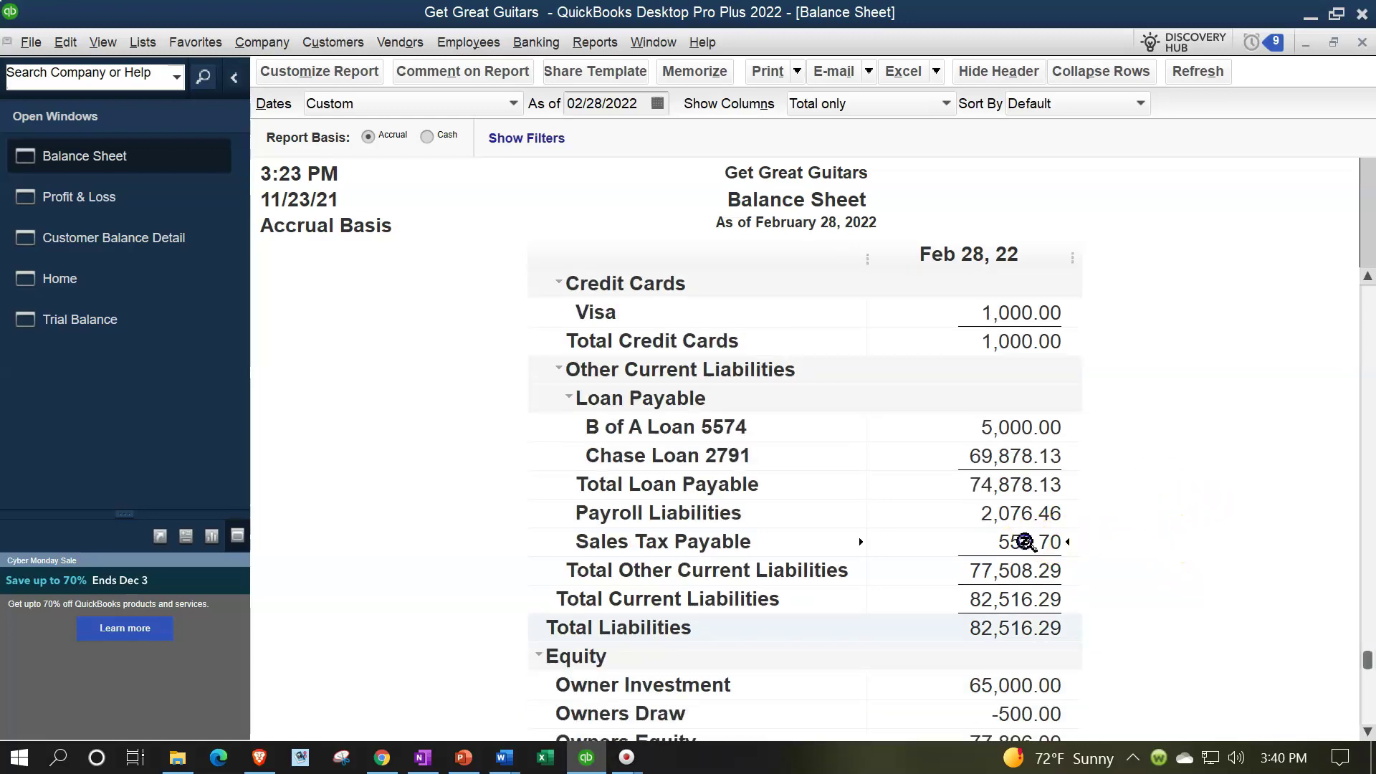
scroll(1029, 541, down, 1)
scroll(1025, 543, down, 1)
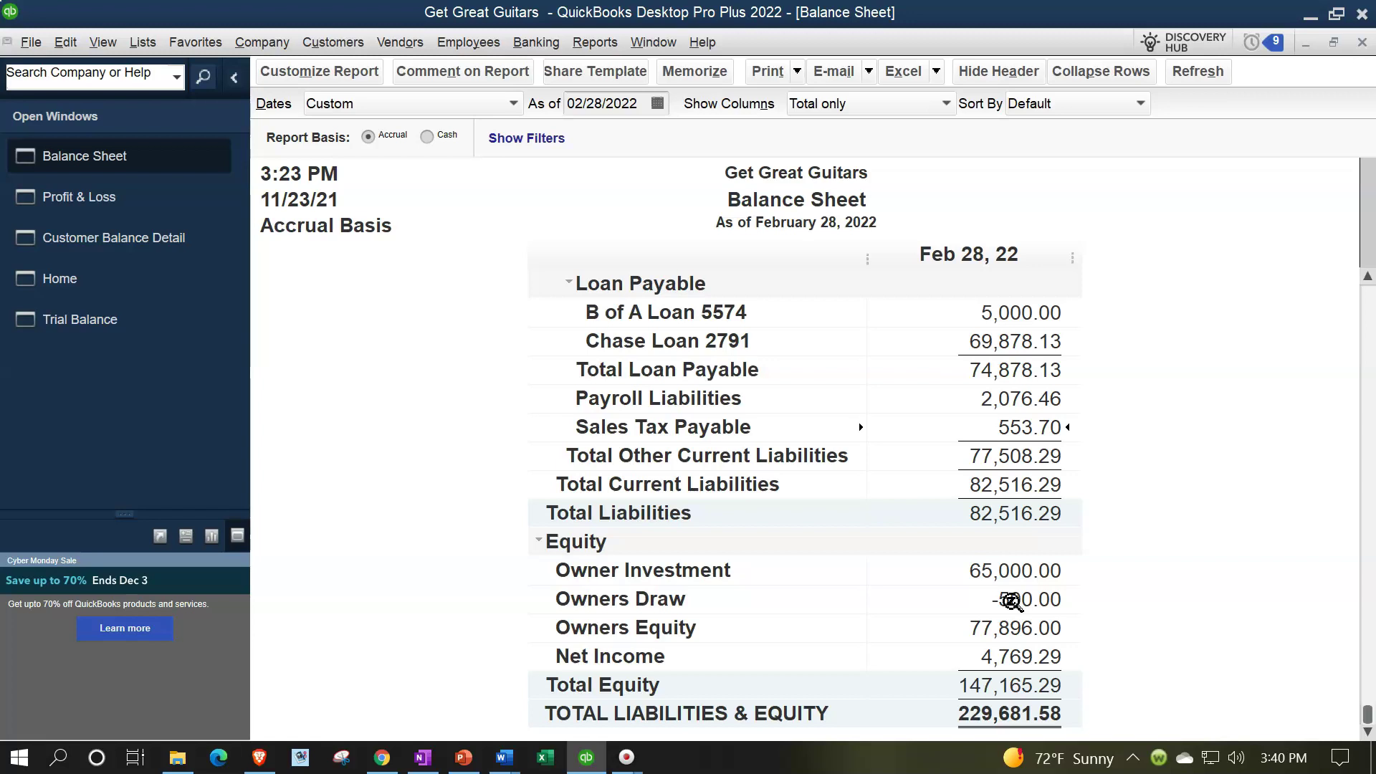
Switch to the monthly Profit & Loss report and review it from income down through the expense accounts.
click(90, 198)
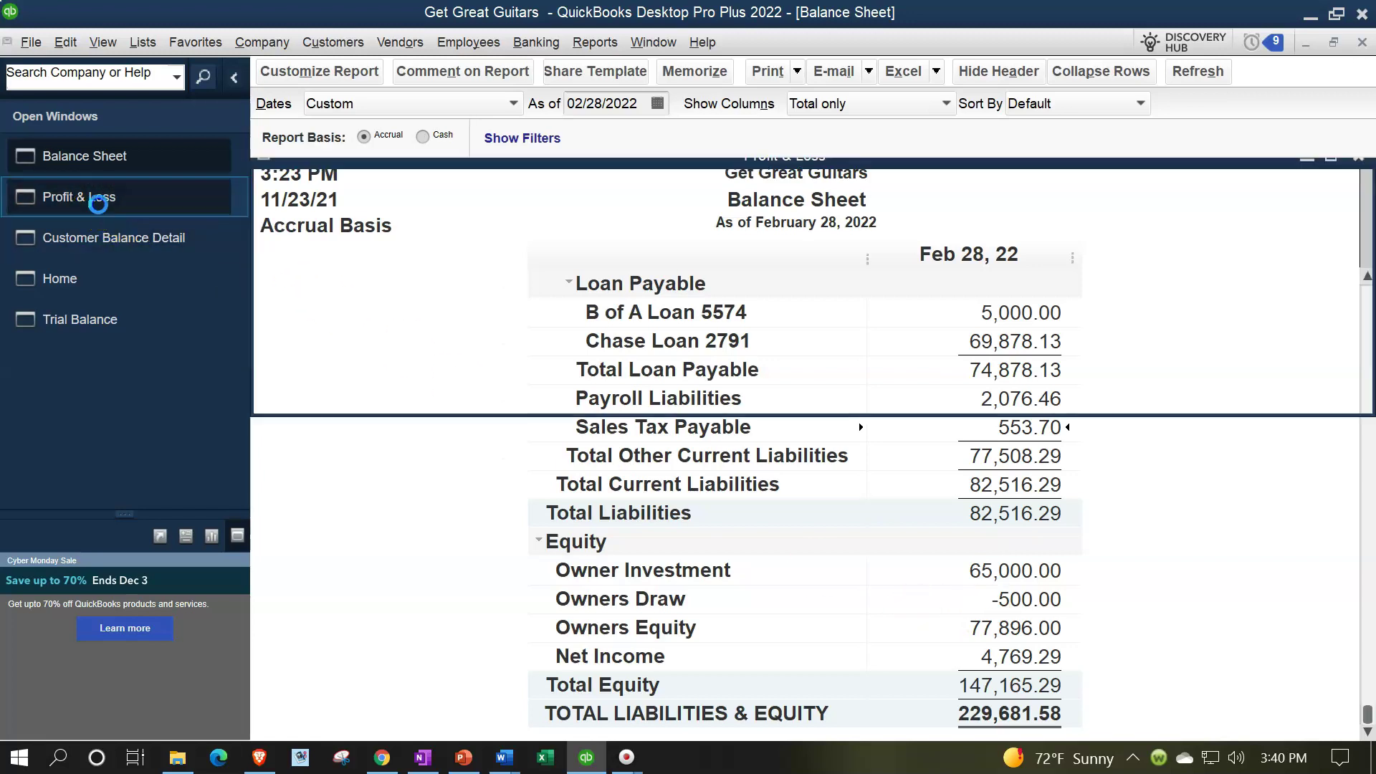
scroll(713, 497, up, 3)
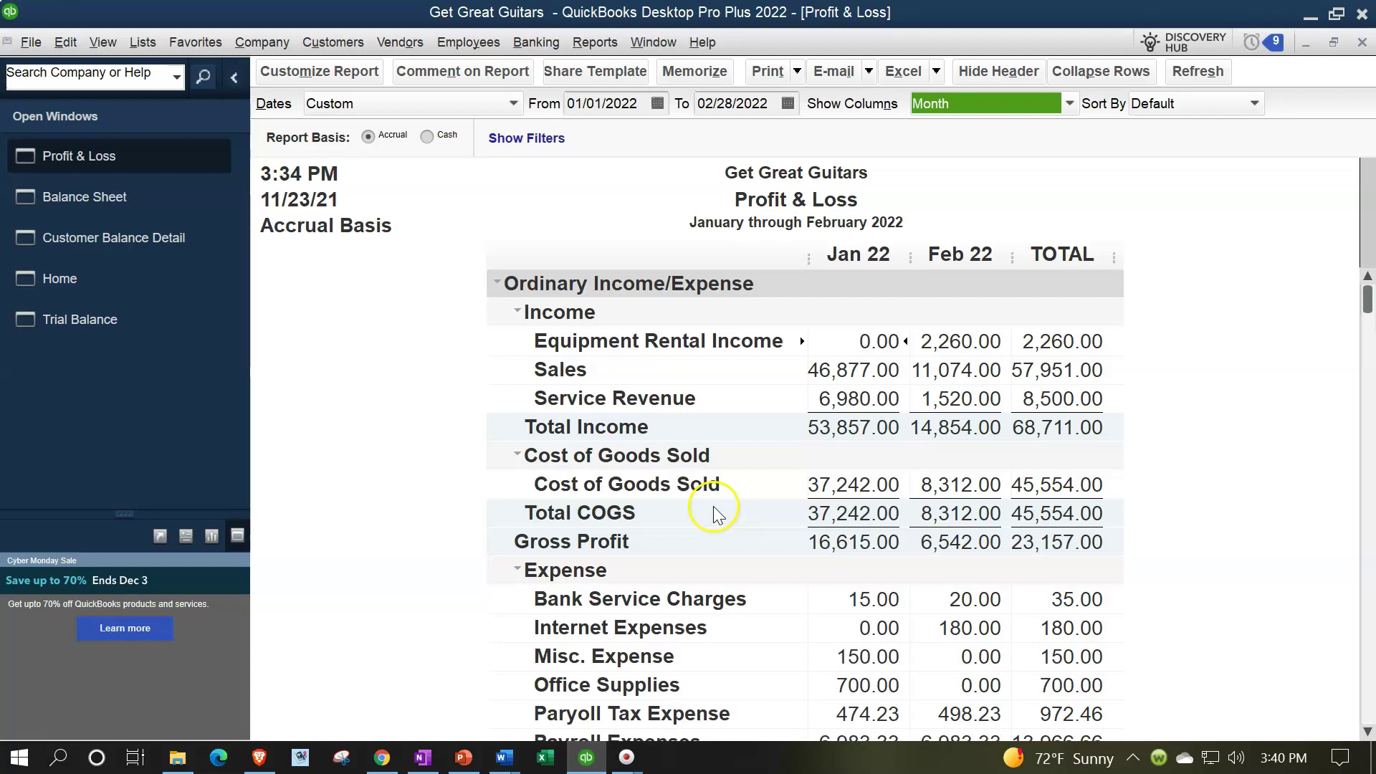
scroll(717, 511, down, 1)
scroll(716, 511, down, 1)
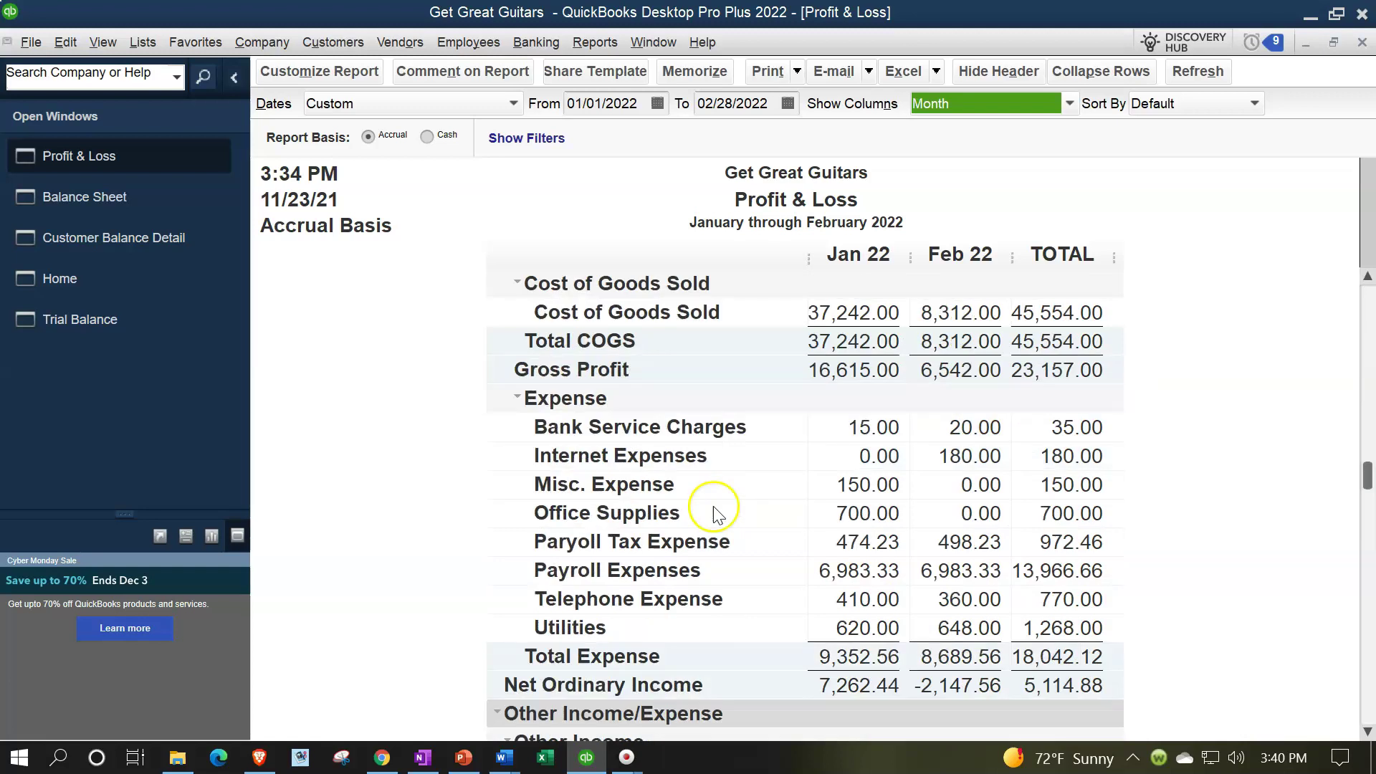